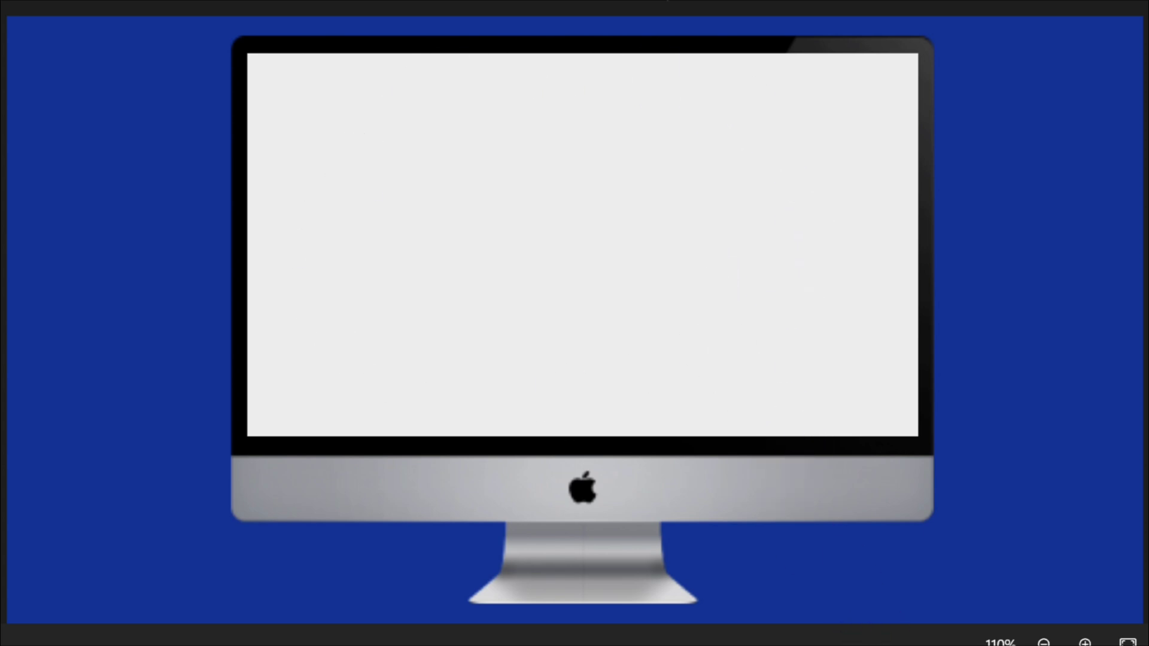
Leave the image viewer and open Task Manager from the desktop
{"action": "key", "text": "Escape"}
{"action": "left_click", "coordinate": [824, 626]}
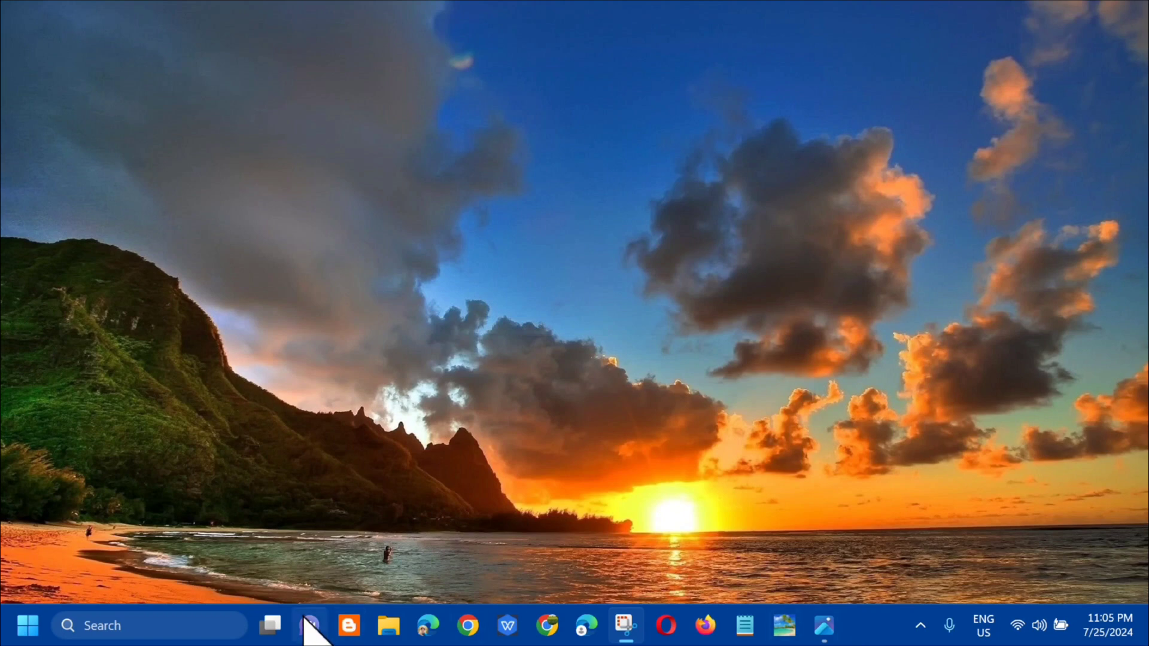
{"action": "right_click", "coordinate": [870, 628]}
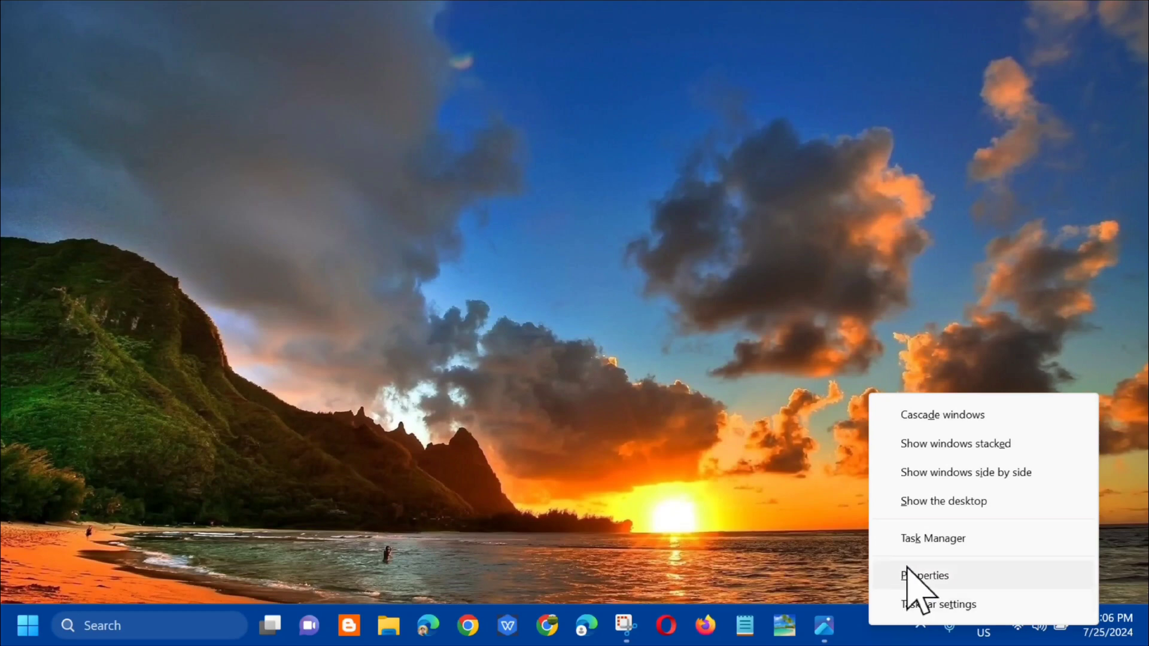
{"action": "left_click", "coordinate": [914, 538]}
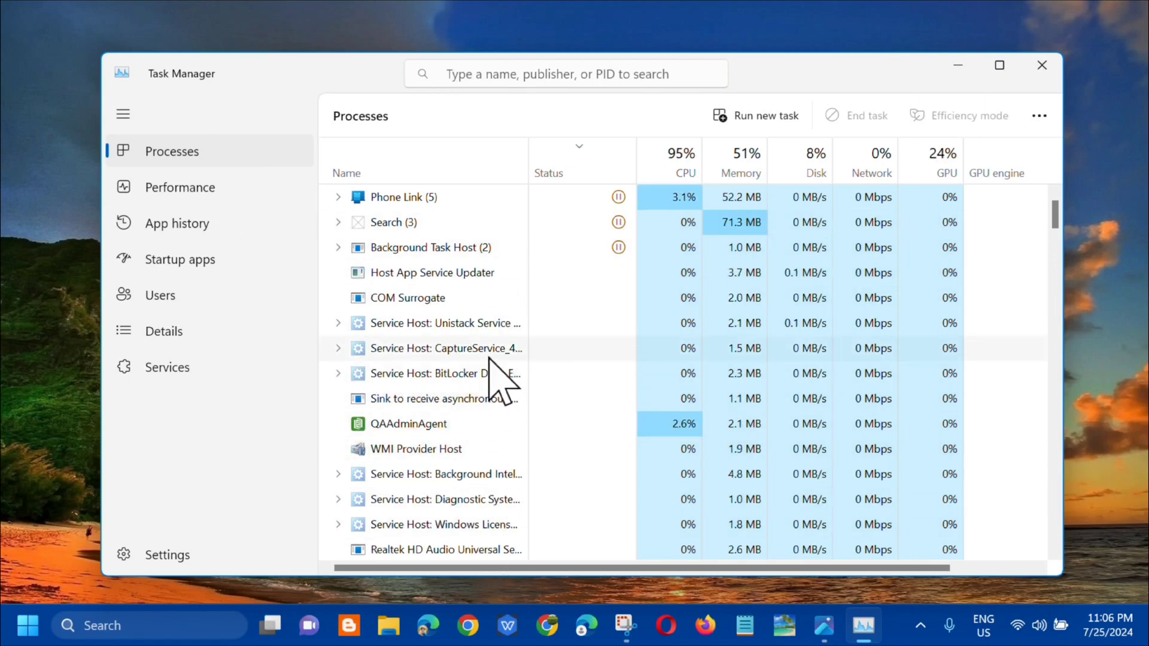
Search the running processes for "windows explorer" and open the available actions for the Windows Explorer process
{"action": "left_click", "coordinate": [505, 73]}
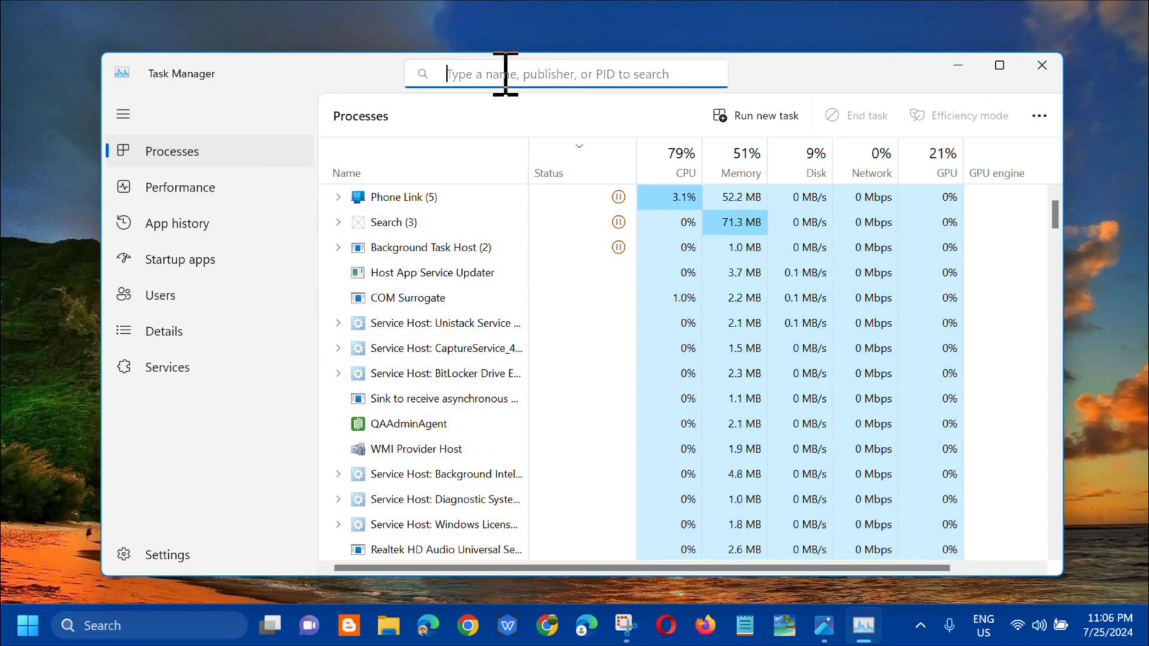
{"action": "type", "text": "wi"}
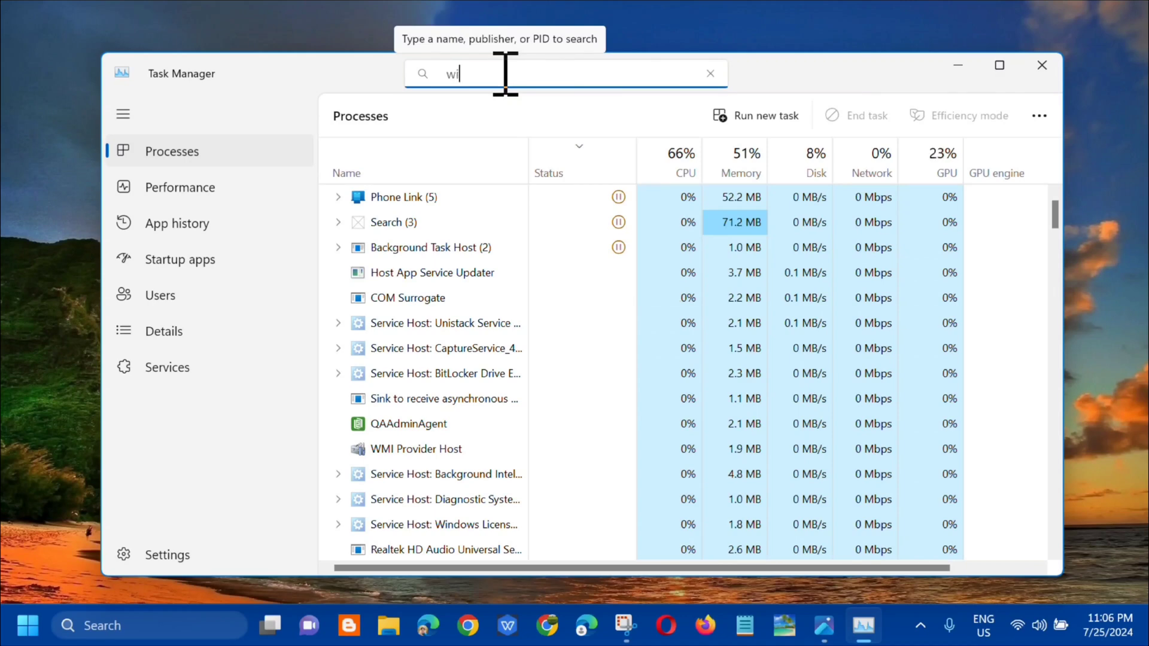
{"action": "type", "text": "ndows ex"}
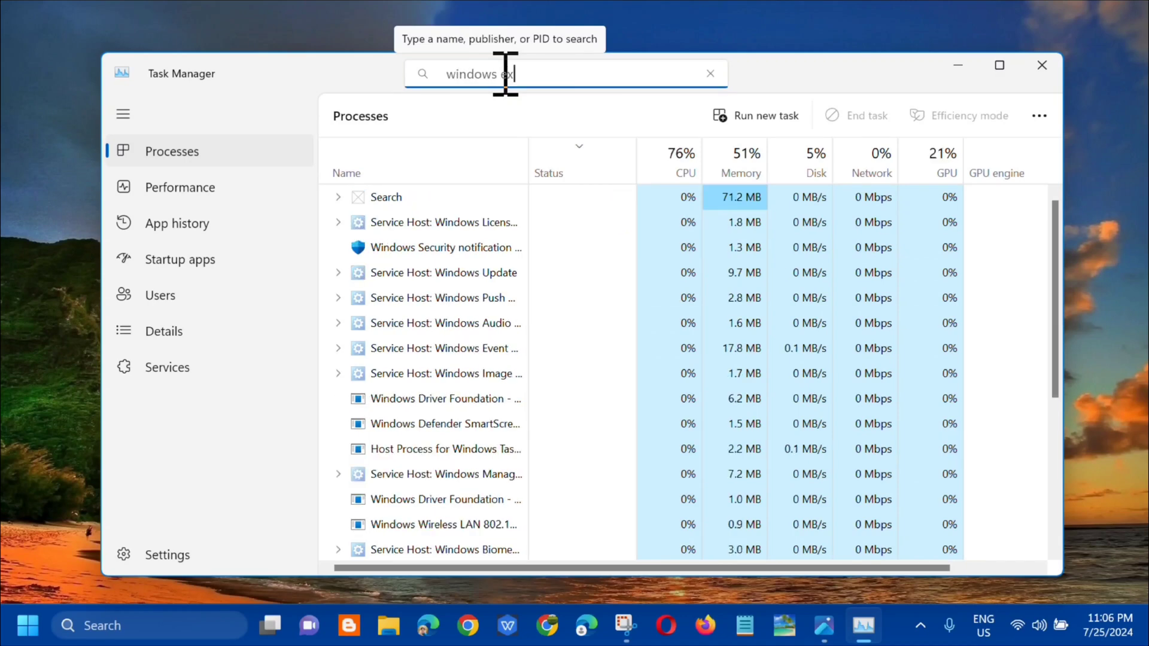
{"action": "type", "text": "plorer"}
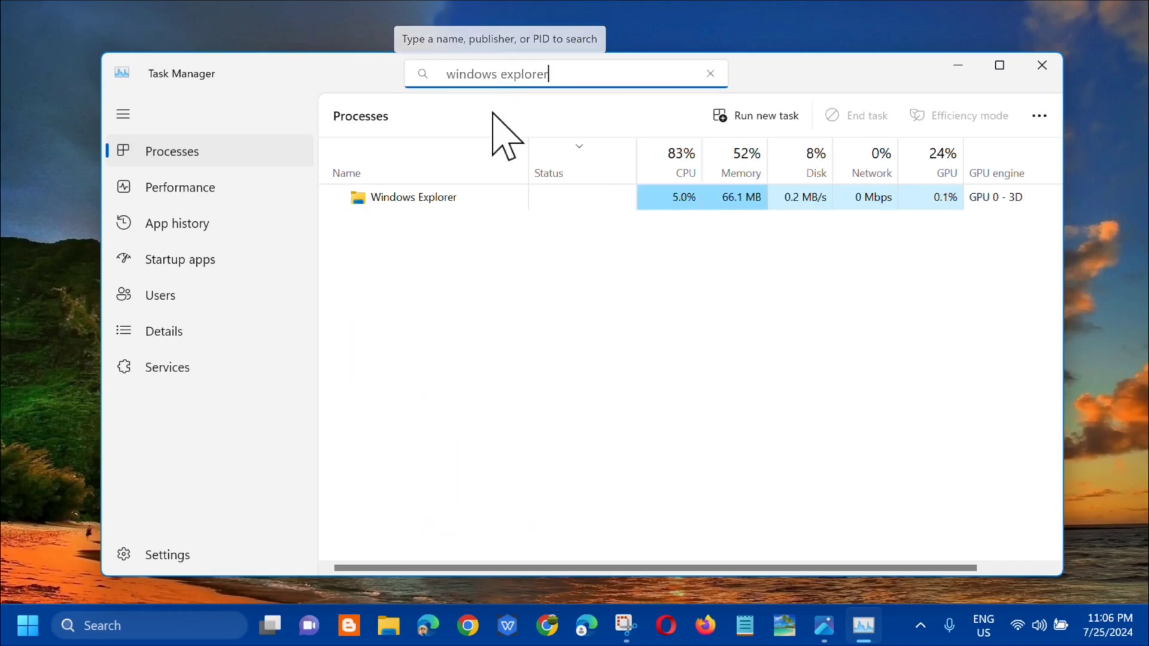
{"action": "left_click", "coordinate": [482, 199]}
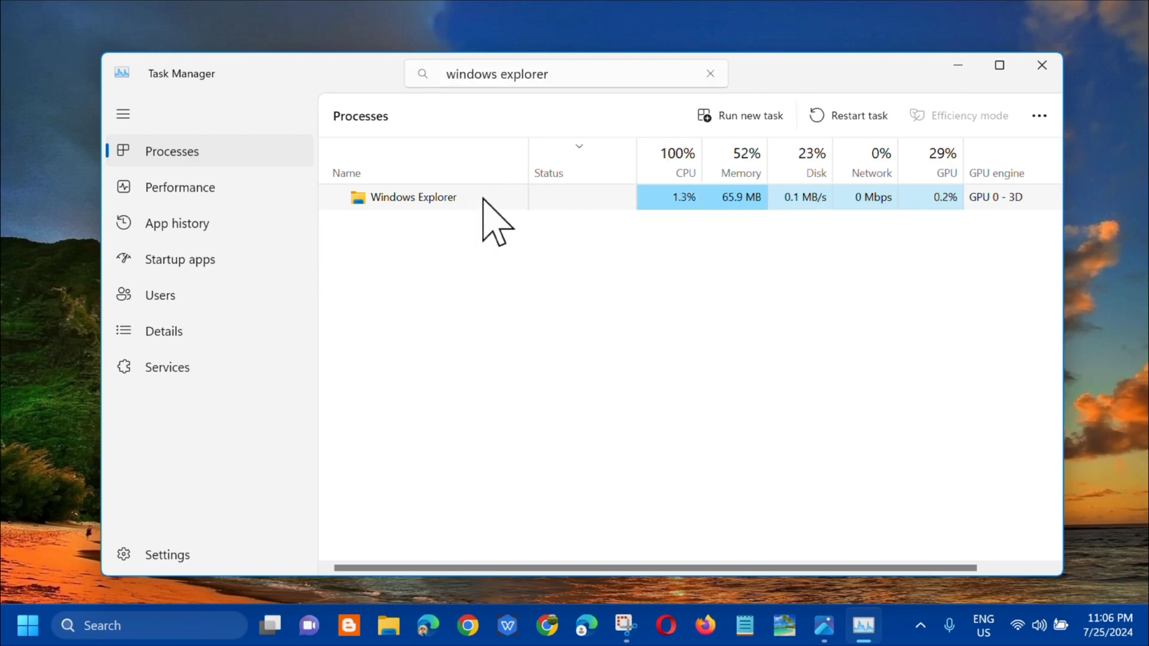
{"action": "right_click", "coordinate": [483, 199]}
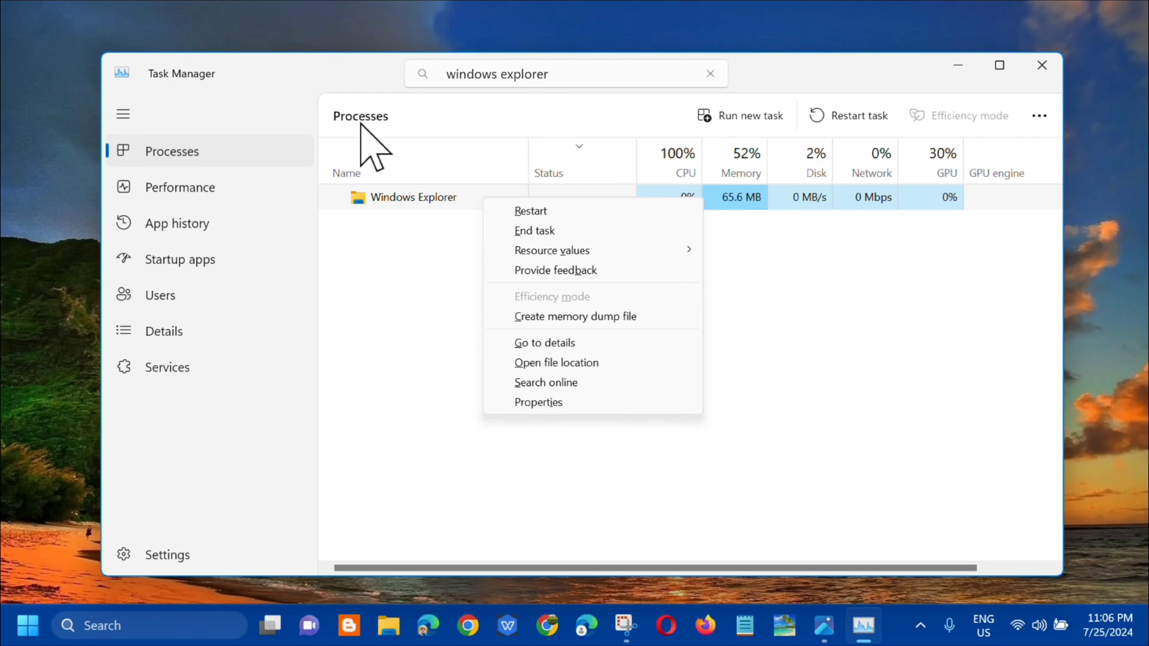
Try to run explorer.exe as a new task with administrative privileges, and close Task Manager
{"action": "left_click", "coordinate": [736, 120]}
{"action": "left_click", "coordinate": [737, 121]}
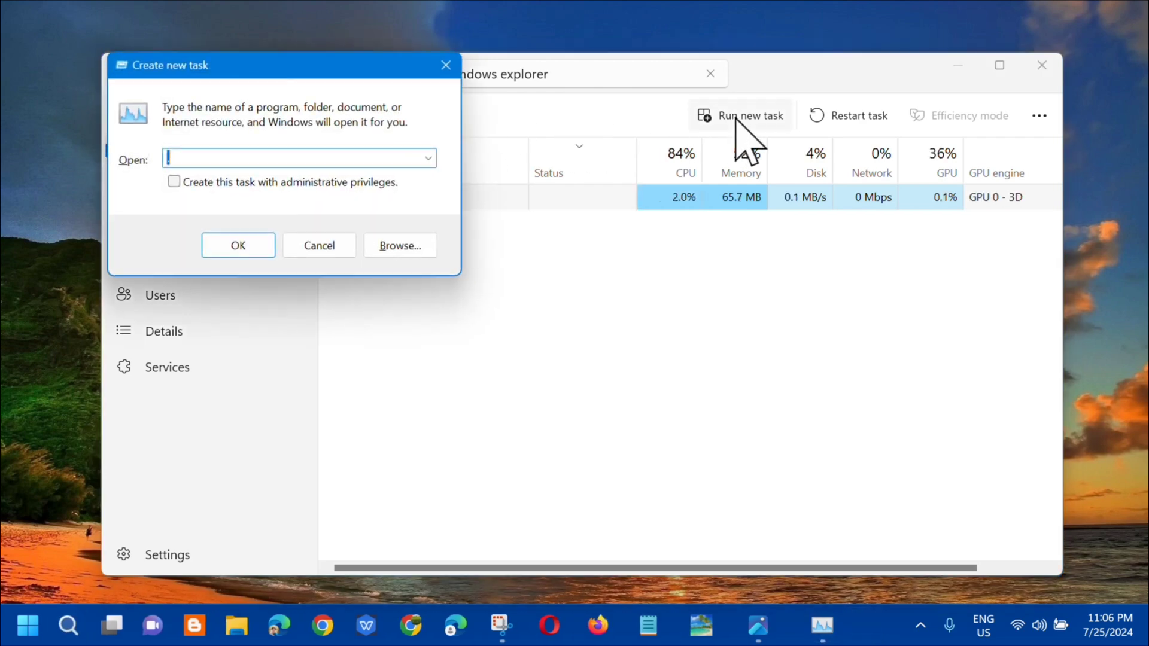
{"action": "type", "text": "."}
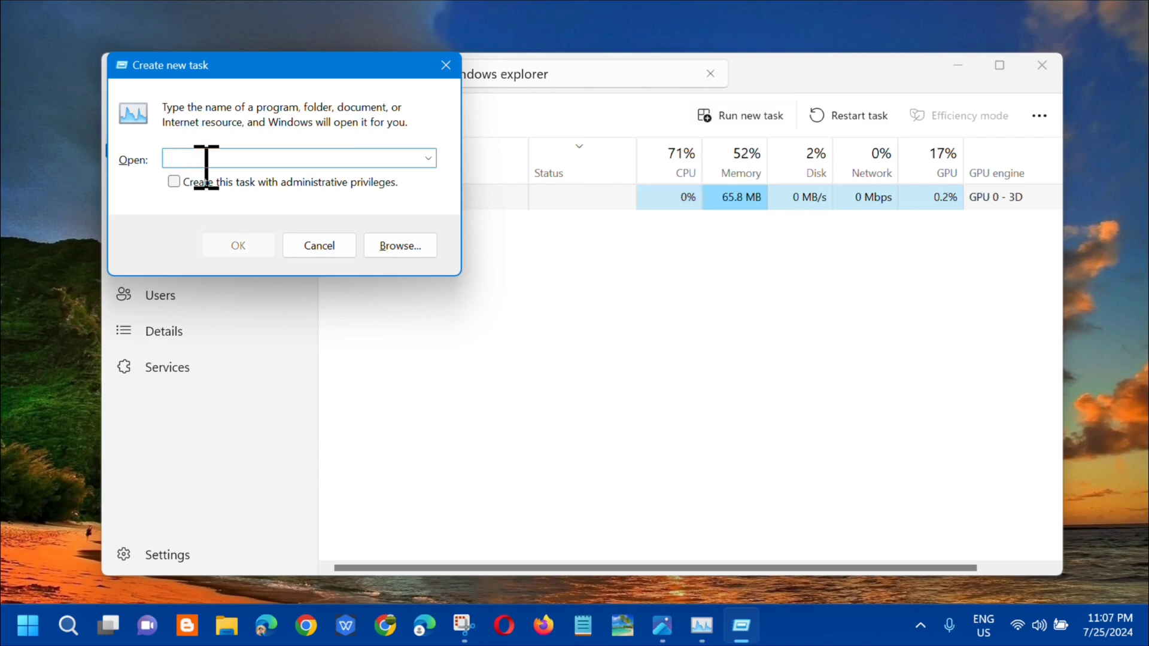
{"action": "type", "text": "explorer.exe"}
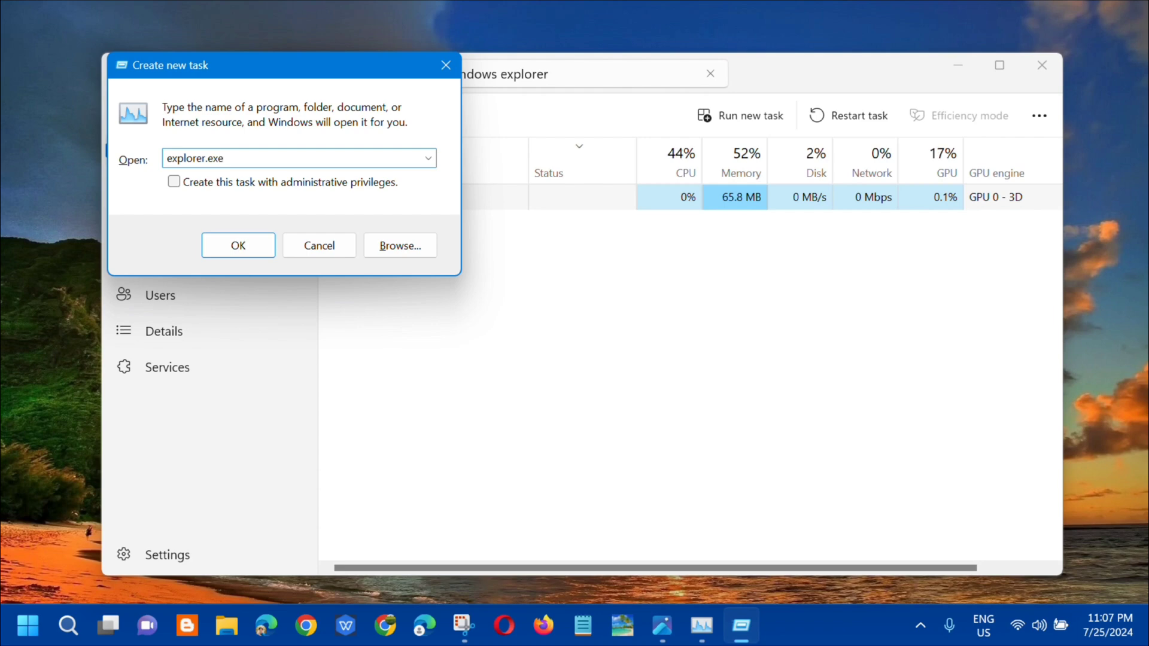
{"action": "left_click", "coordinate": [174, 182]}
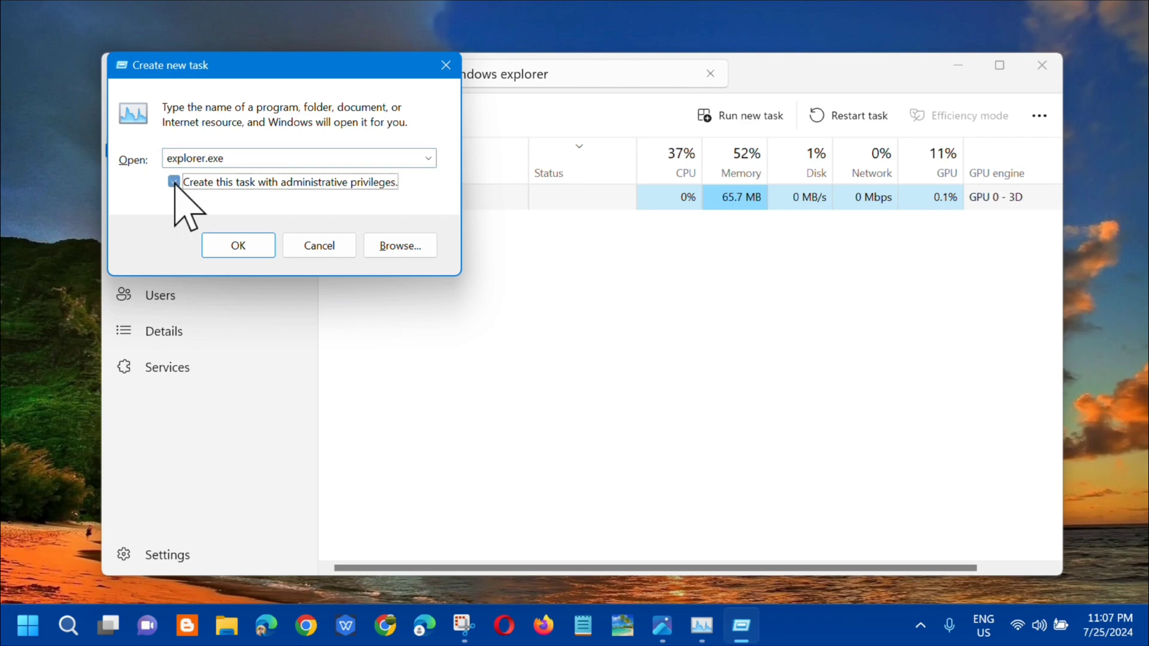
{"action": "left_click", "coordinate": [240, 246]}
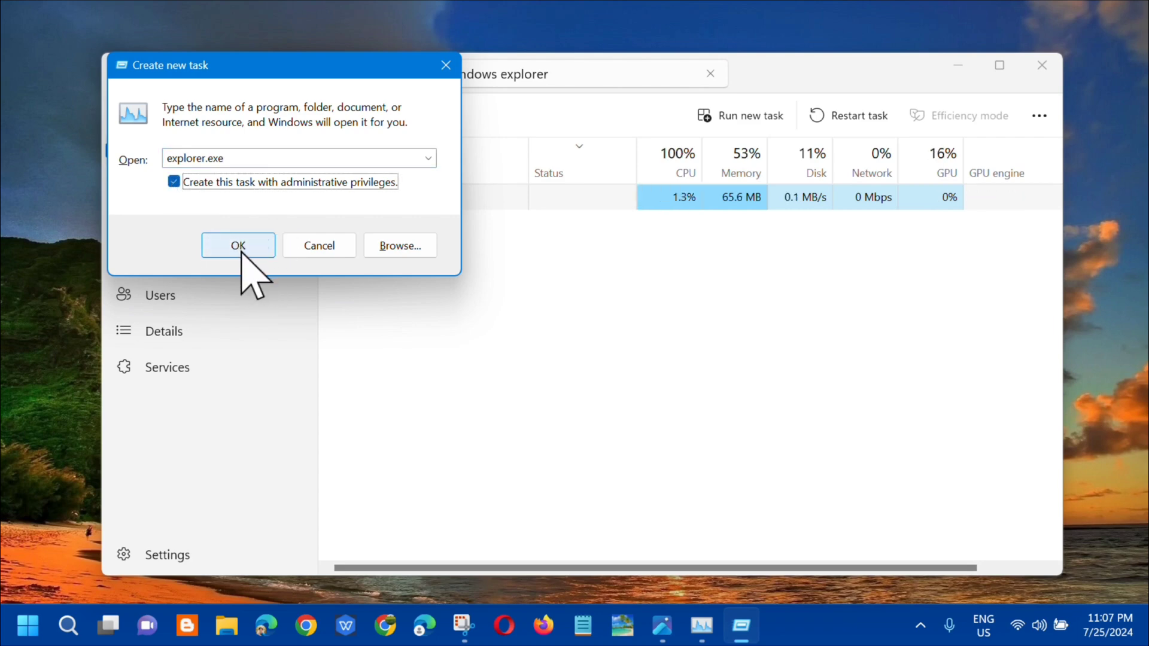
{"action": "left_click", "coordinate": [447, 65]}
{"action": "left_click", "coordinate": [1041, 66]}
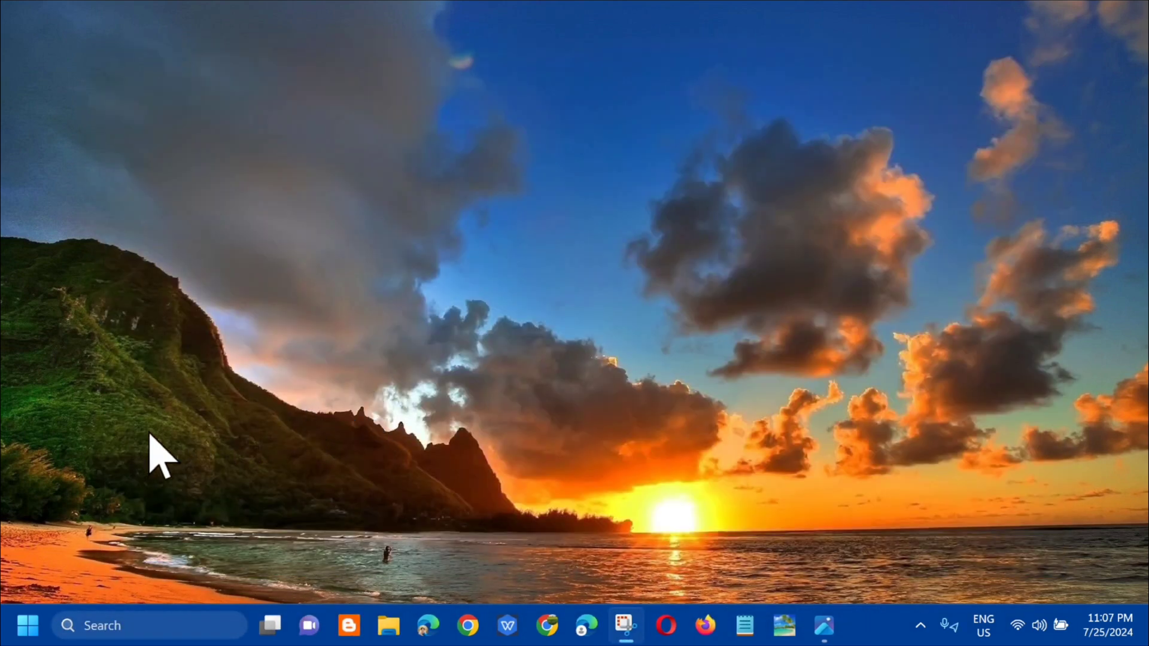
Search for "registry editor" and run Registry Editor as administrator, allowing it to make changes to the device
{"action": "left_click", "coordinate": [27, 626]}
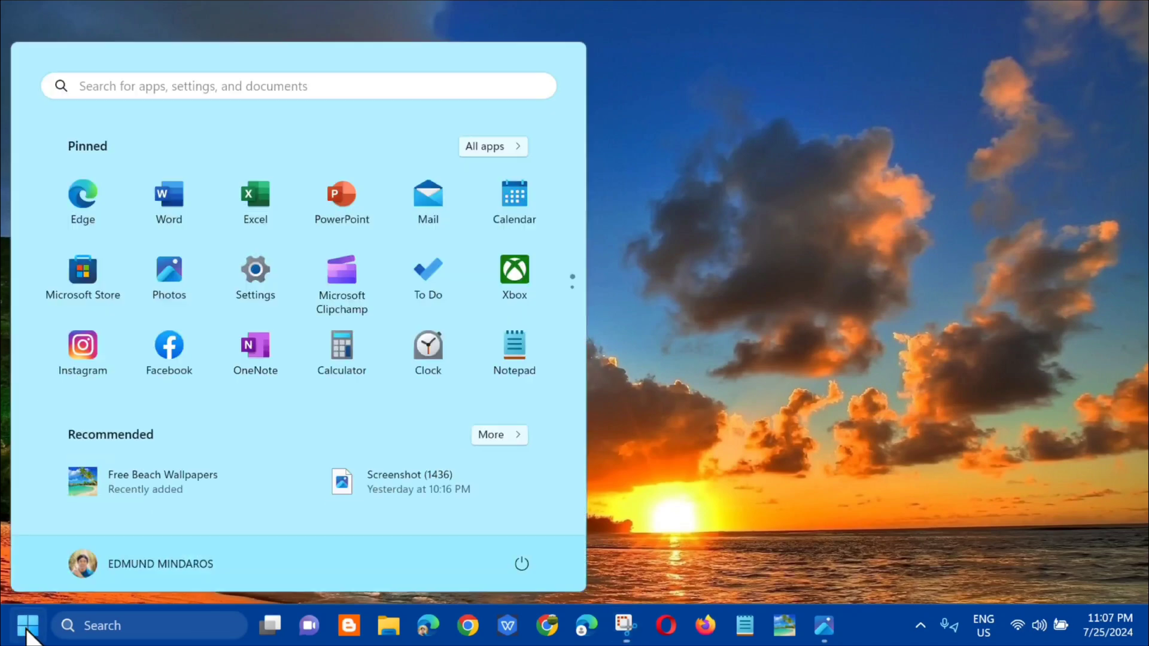
{"action": "left_click", "coordinate": [166, 89]}
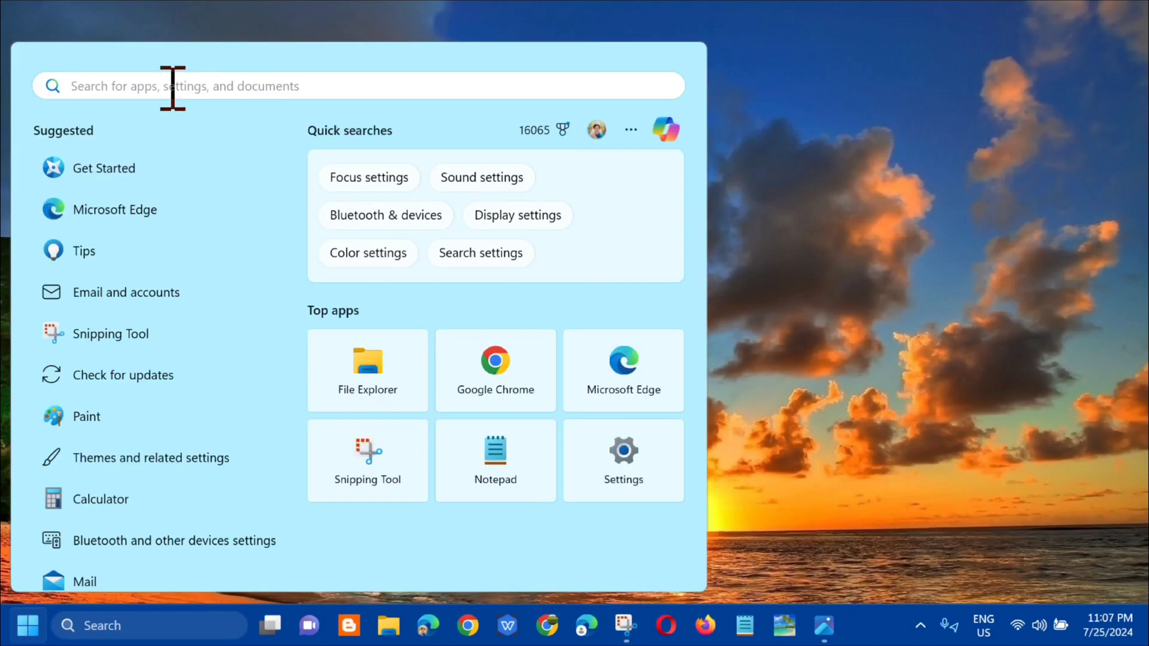
{"action": "type", "text": "registry"}
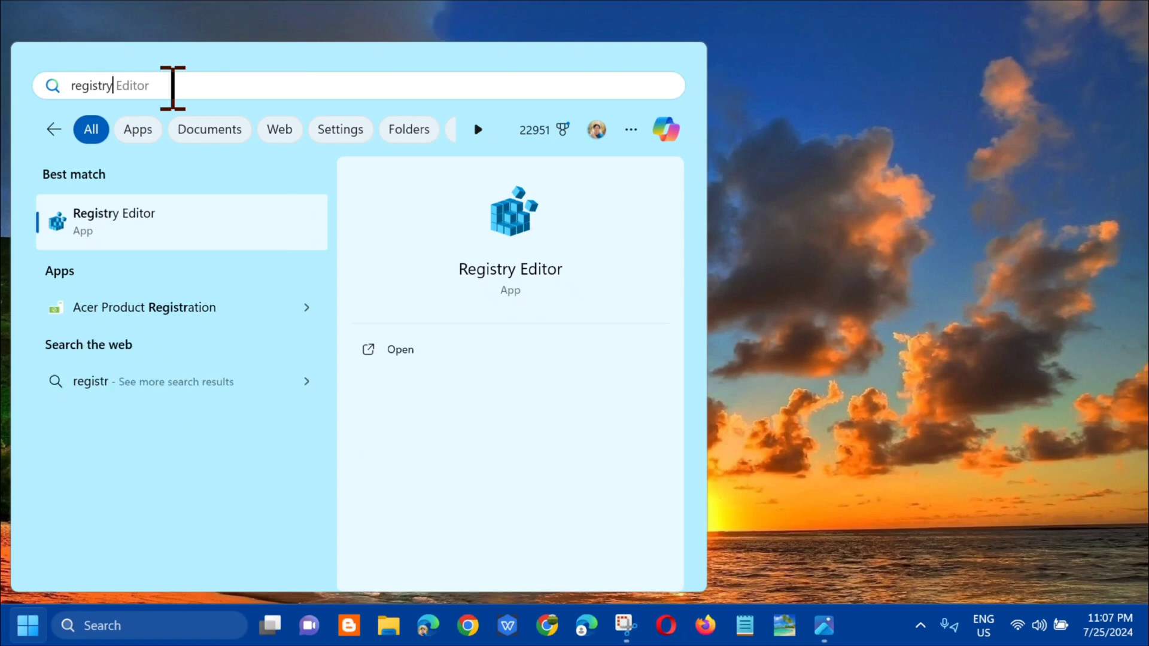
{"action": "type", "text": " editor"}
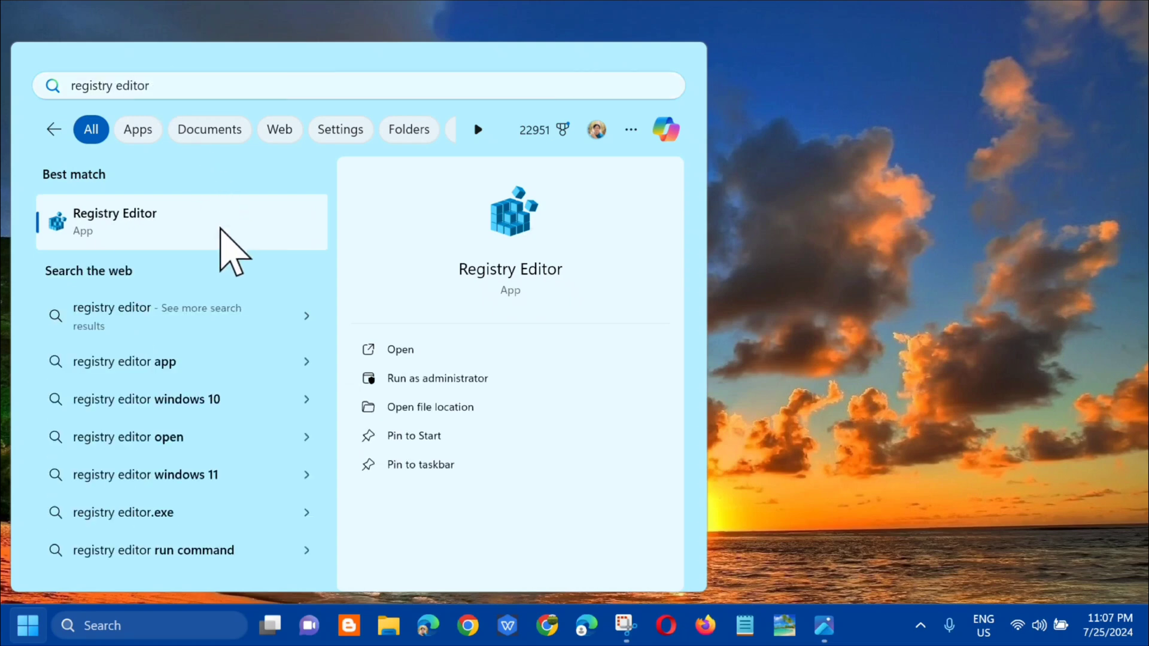
{"action": "right_click", "coordinate": [220, 228]}
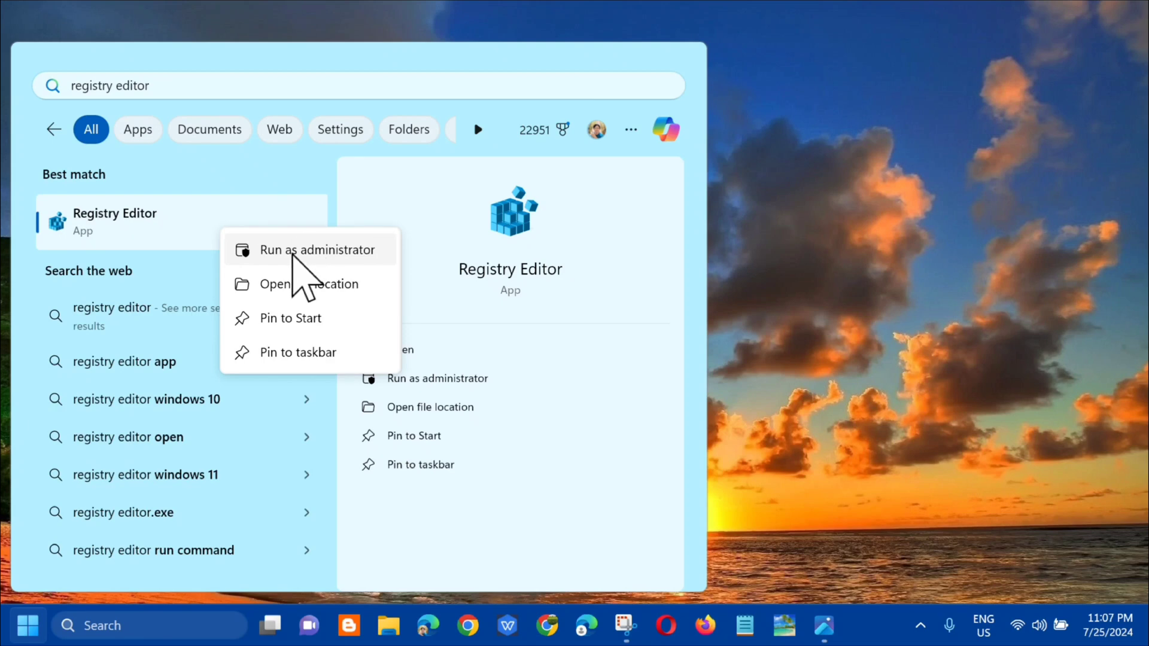
{"action": "left_click", "coordinate": [293, 254]}
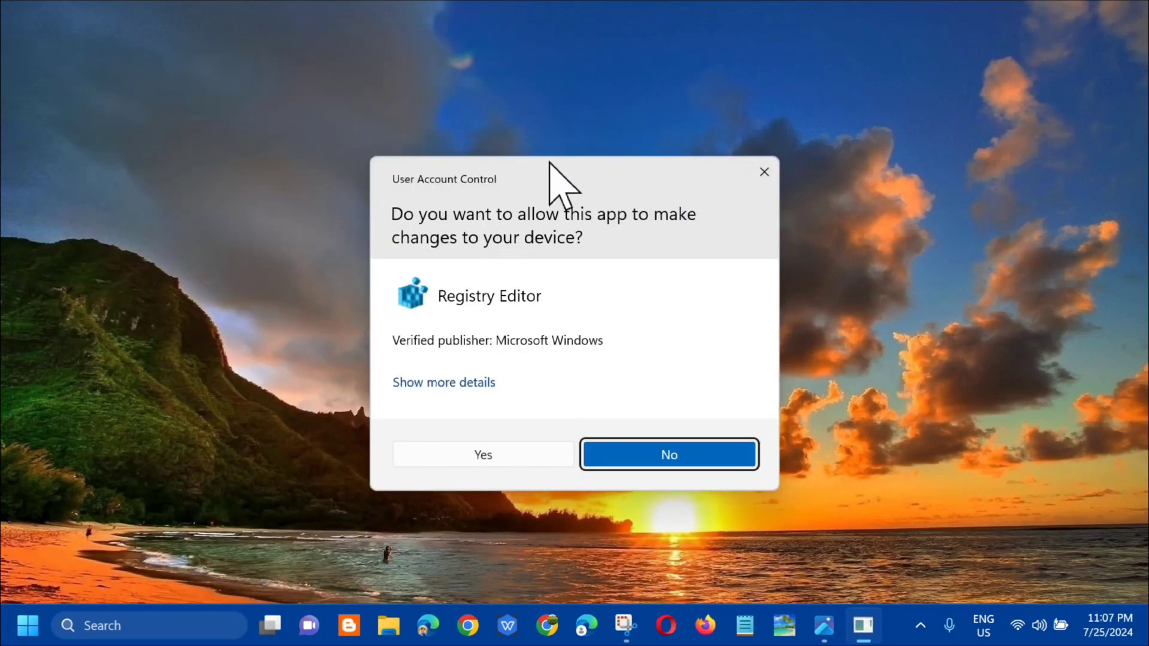
{"action": "left_click", "coordinate": [482, 454]}
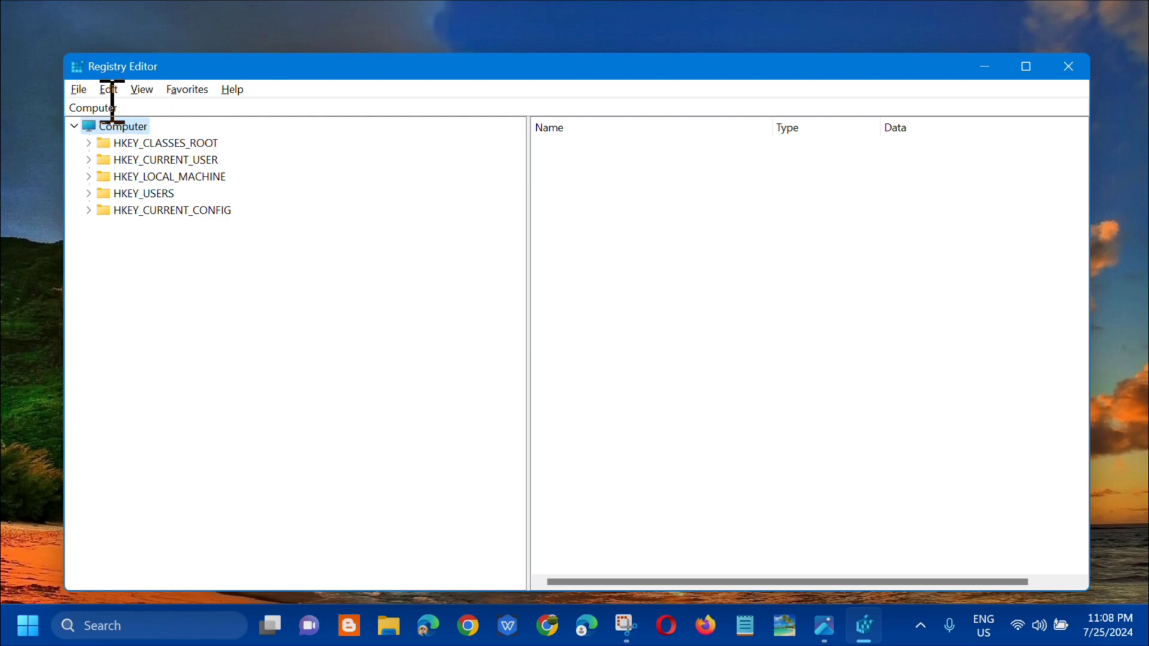
Open the registry export dialog with the export range set to All, and cancel it
{"action": "left_click", "coordinate": [79, 91]}
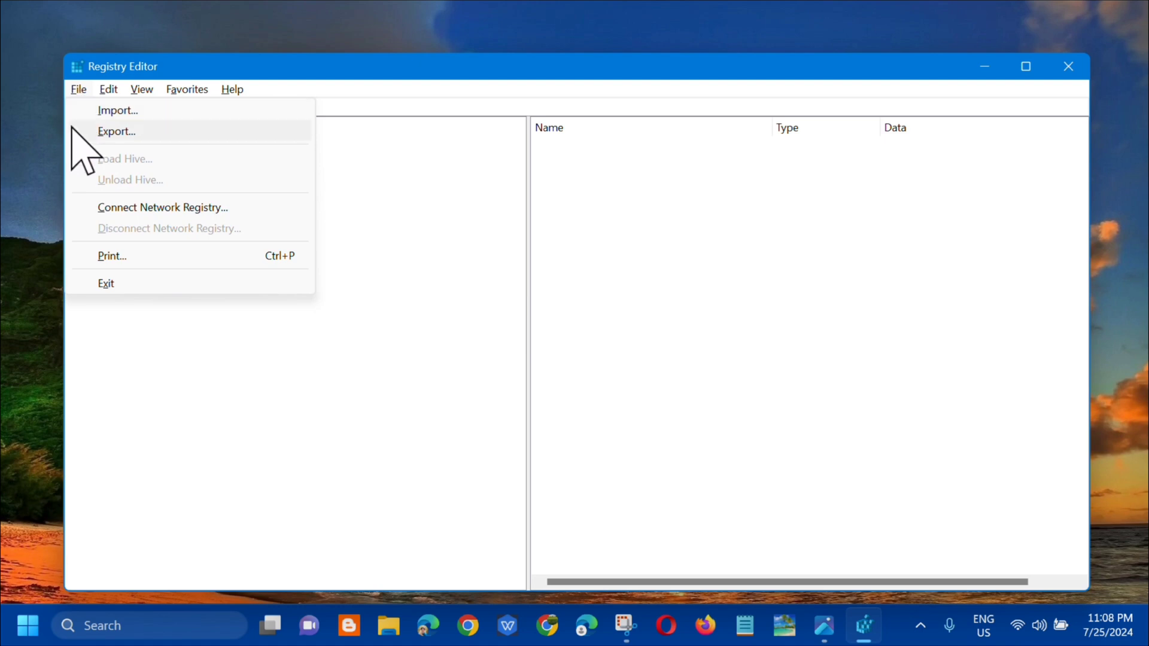
{"action": "left_click", "coordinate": [113, 139]}
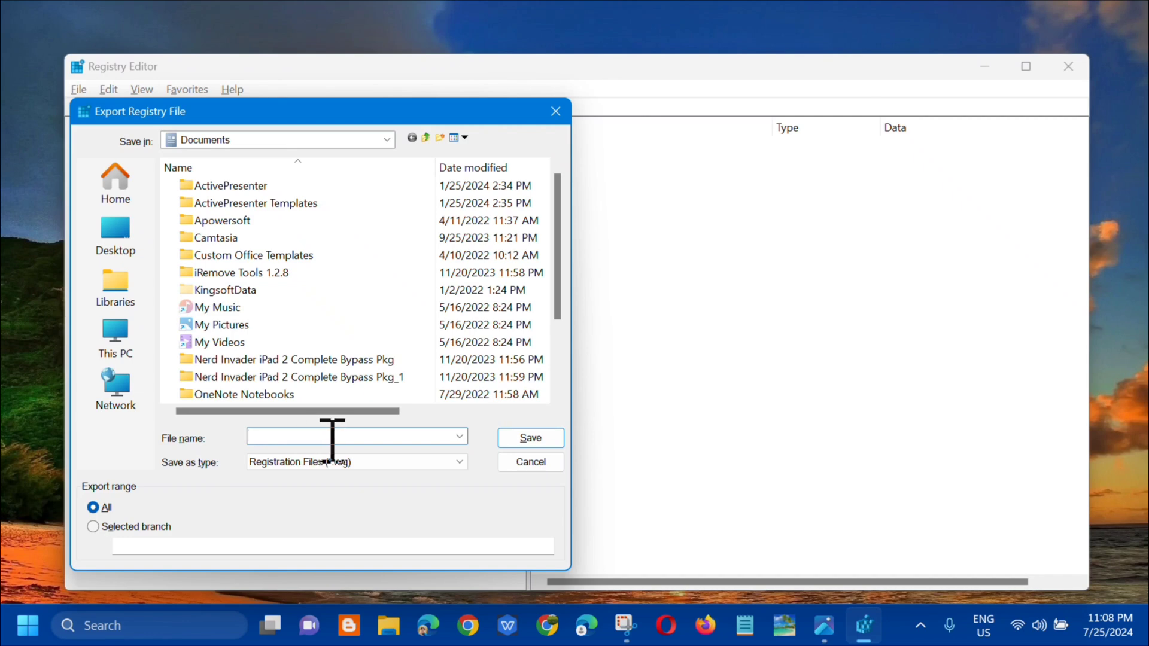
{"action": "left_click", "coordinate": [537, 462]}
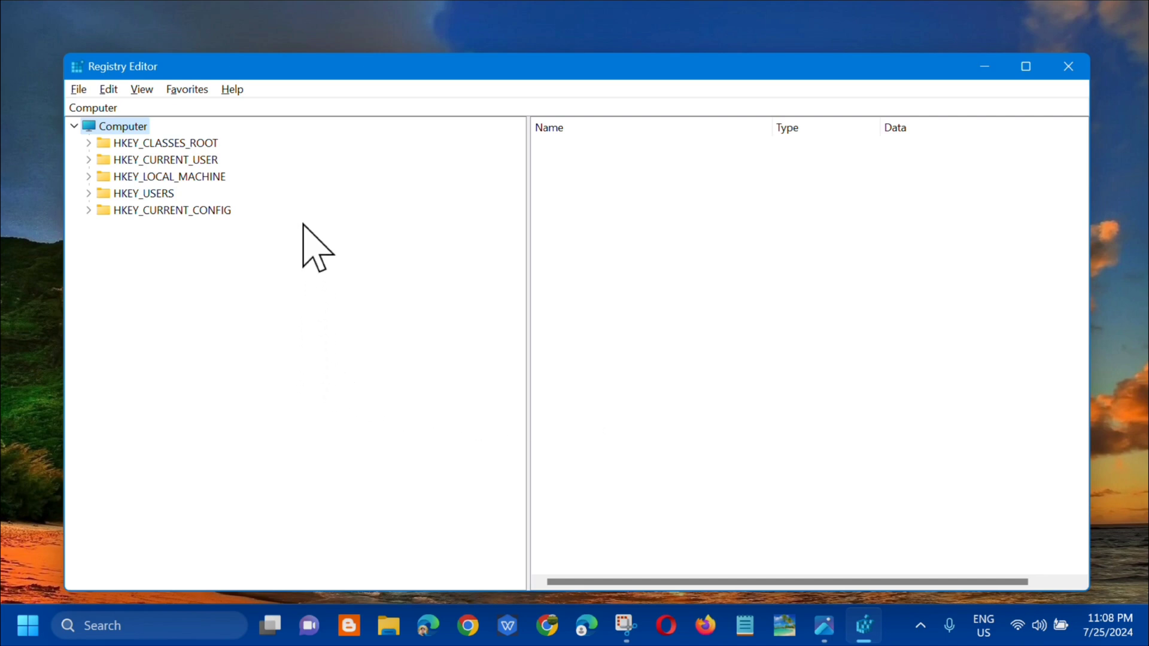
Open the registry import dialog, look through the Documents folder for a registration file, and cancel it
{"action": "left_click", "coordinate": [78, 89]}
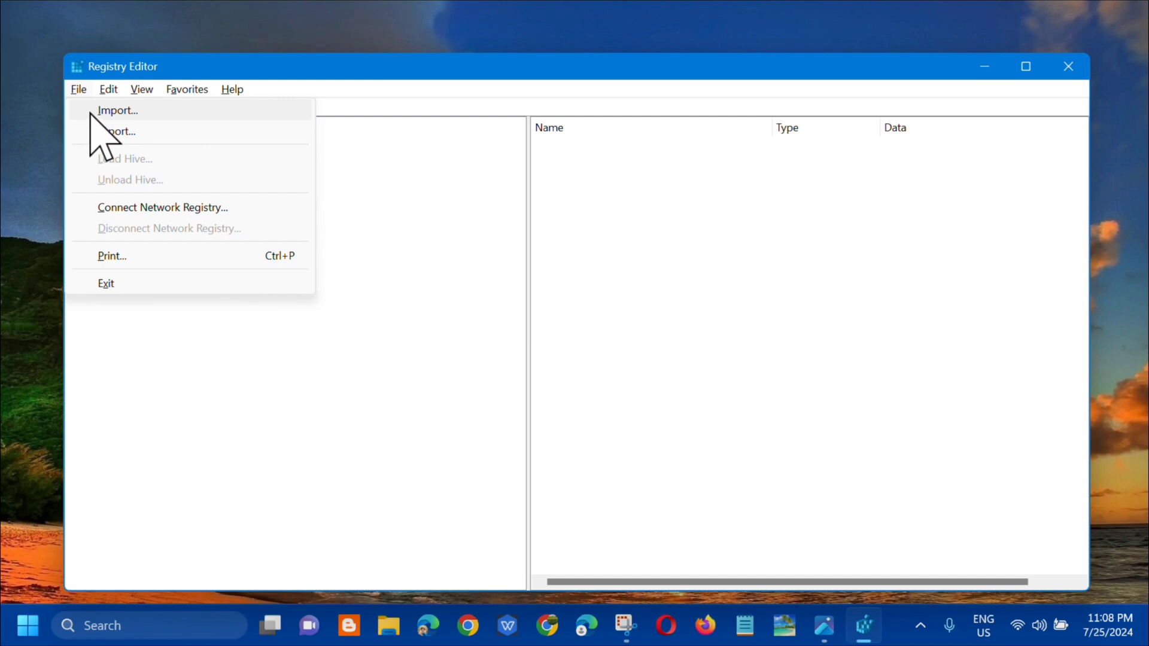
{"action": "left_click", "coordinate": [107, 111]}
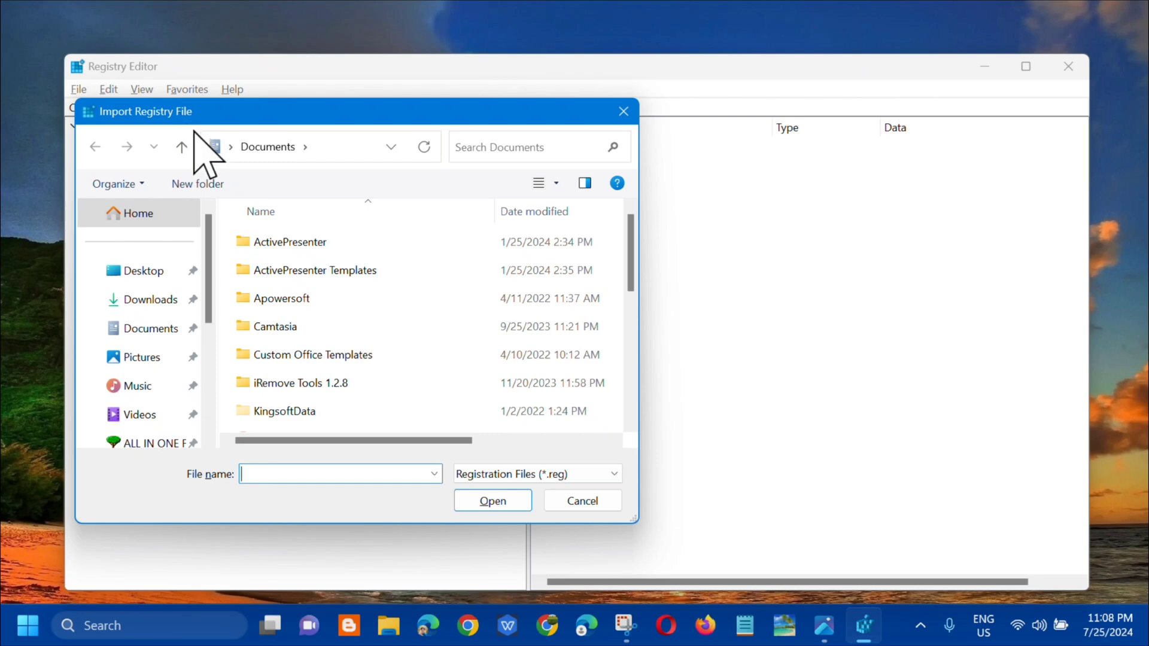
{"action": "scroll", "coordinate": [329, 347], "scroll_direction": "down", "scroll_amount": 4}
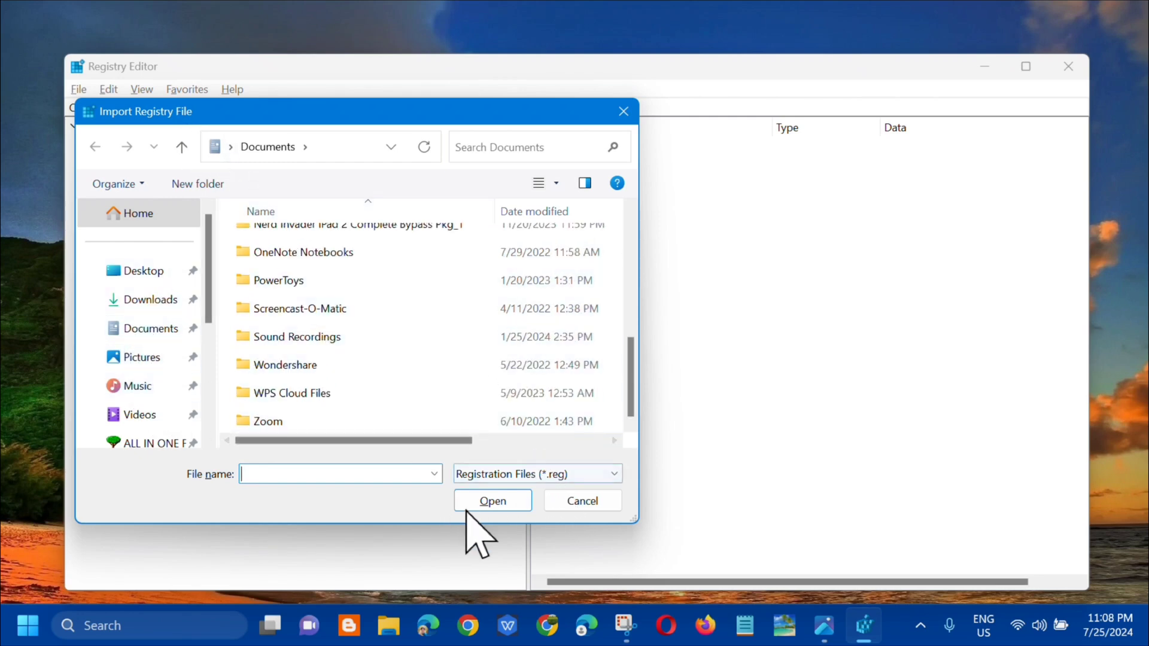
{"action": "left_click", "coordinate": [583, 500]}
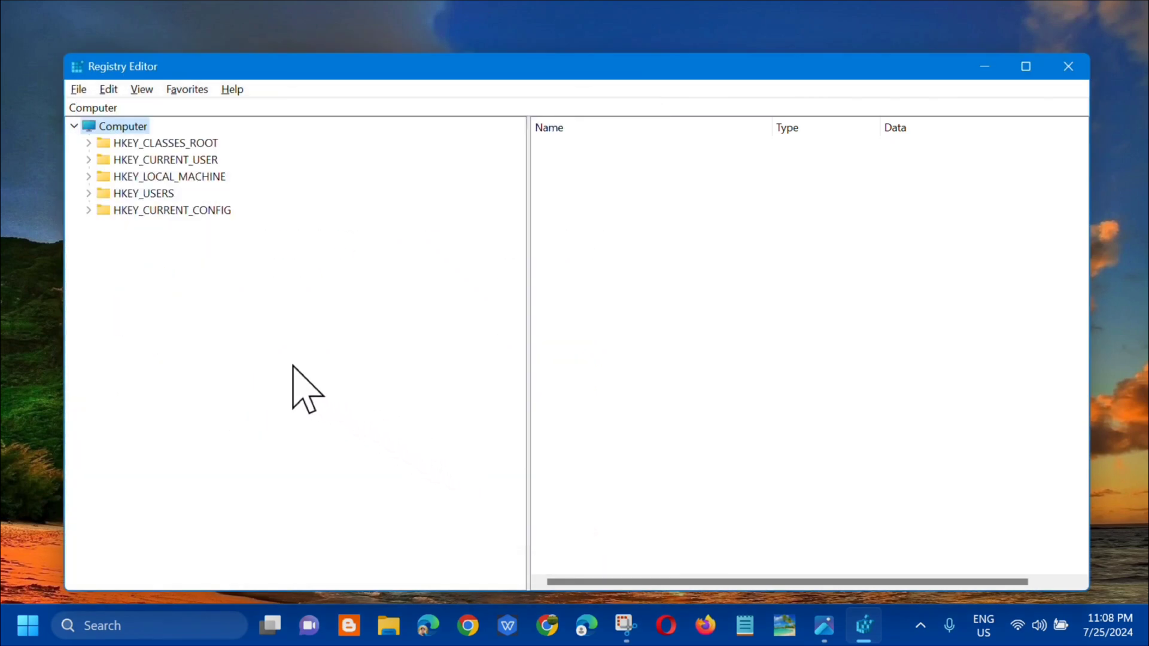
Expand HKEY_LOCAL_MACHINE, its SOFTWARE key and the Microsoft key inside it
{"action": "double_click", "coordinate": [140, 177]}
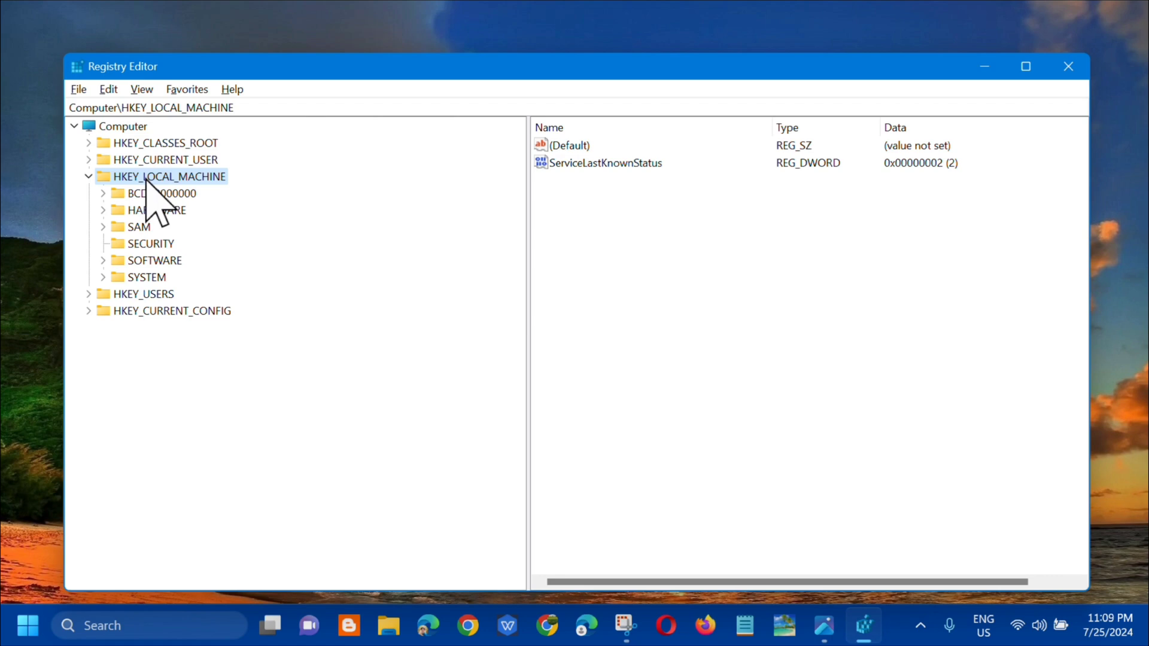
{"action": "left_click", "coordinate": [146, 261]}
{"action": "double_click", "coordinate": [145, 261]}
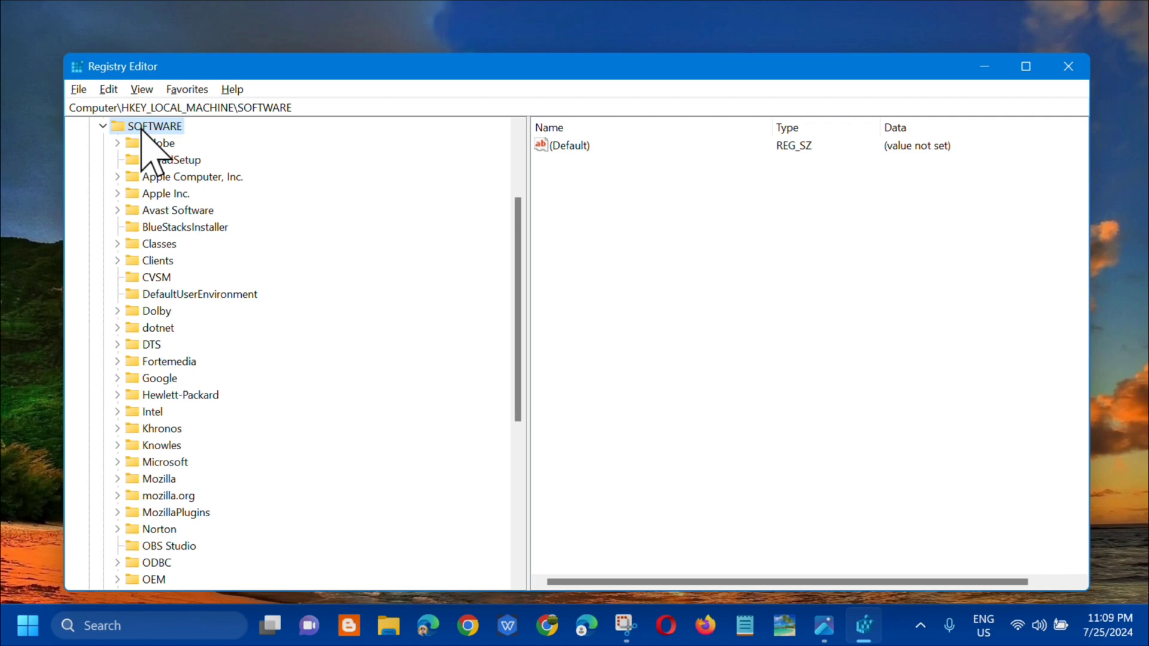
{"action": "scroll", "coordinate": [180, 233], "scroll_direction": "down", "scroll_amount": 7}
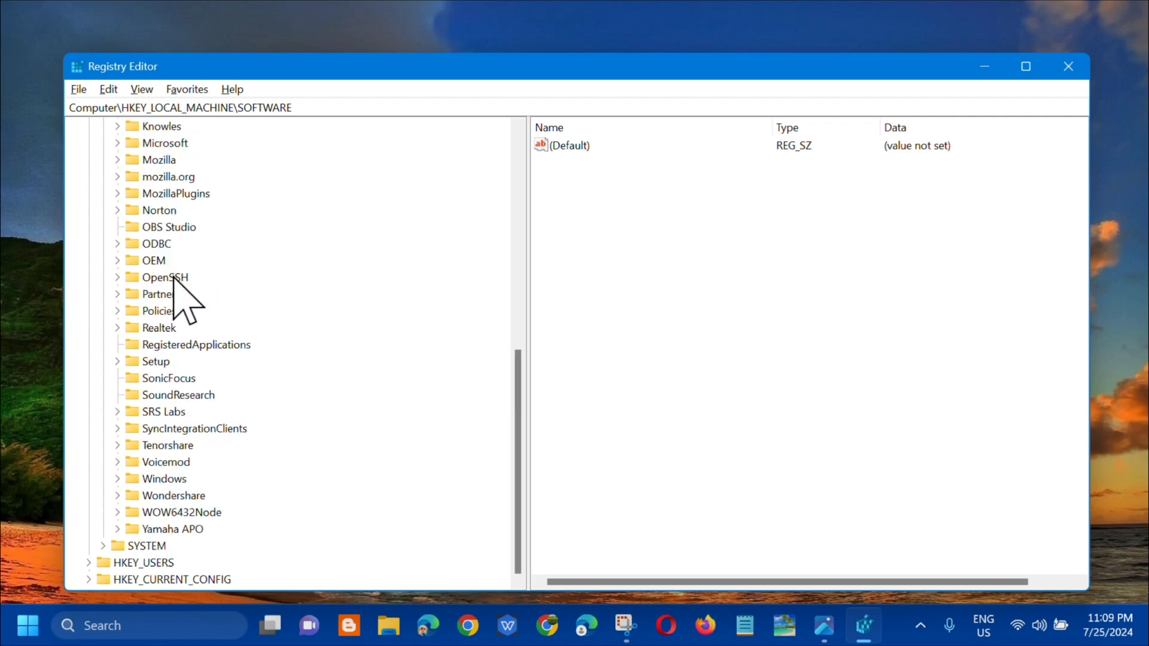
{"action": "left_click", "coordinate": [165, 145]}
{"action": "double_click", "coordinate": [165, 145]}
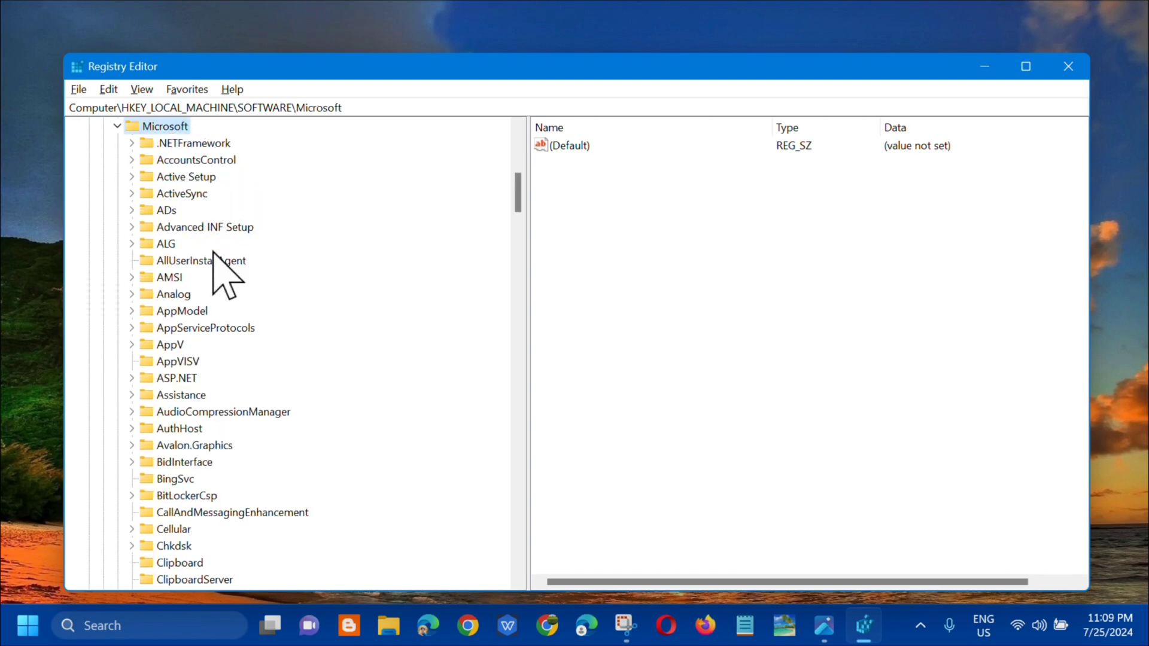
Expand the Windows NT key under Microsoft and its CurrentVersion key
{"action": "scroll", "coordinate": [214, 251], "scroll_direction": "down", "scroll_amount": 20}
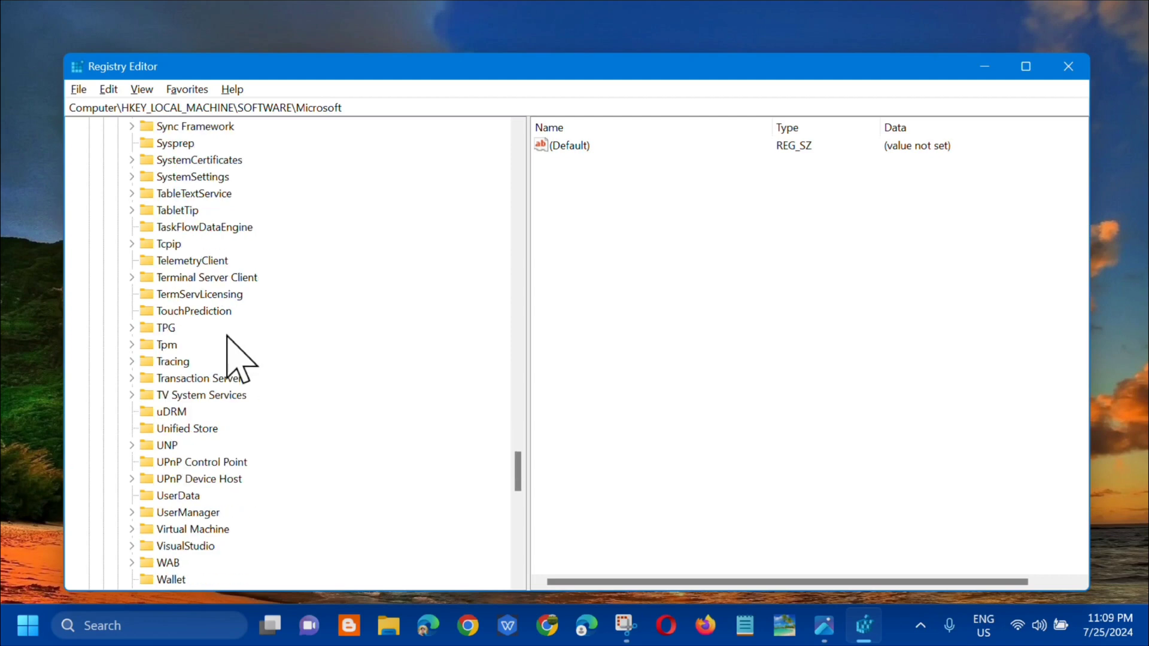
{"action": "scroll", "coordinate": [228, 337], "scroll_direction": "down", "scroll_amount": 9}
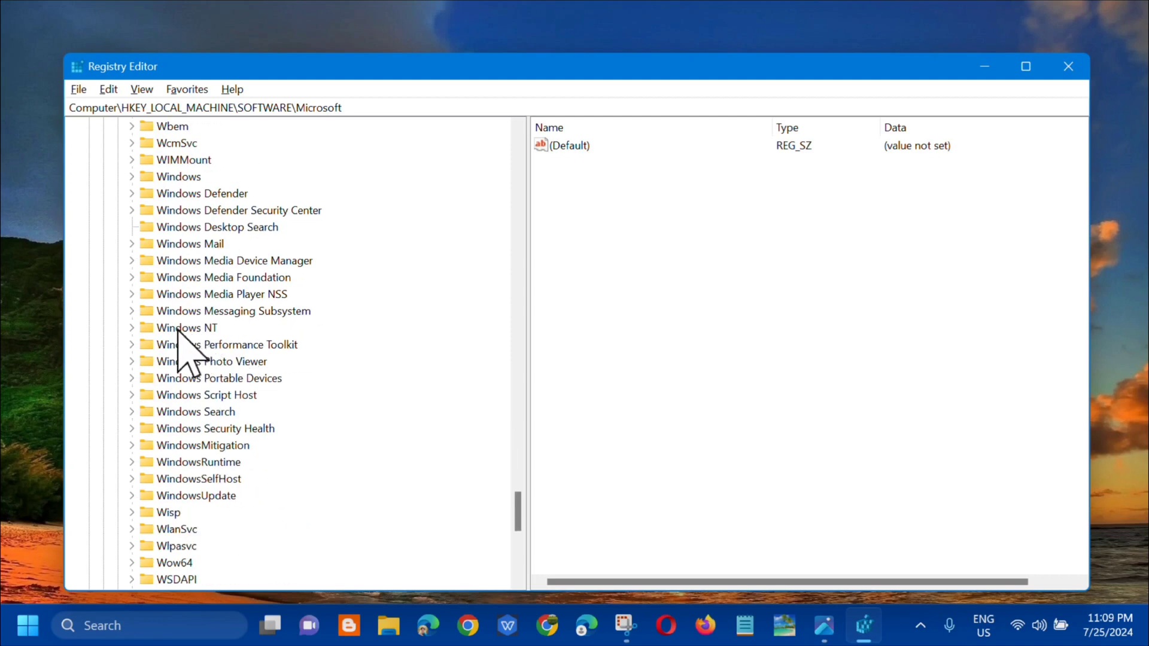
{"action": "double_click", "coordinate": [177, 328]}
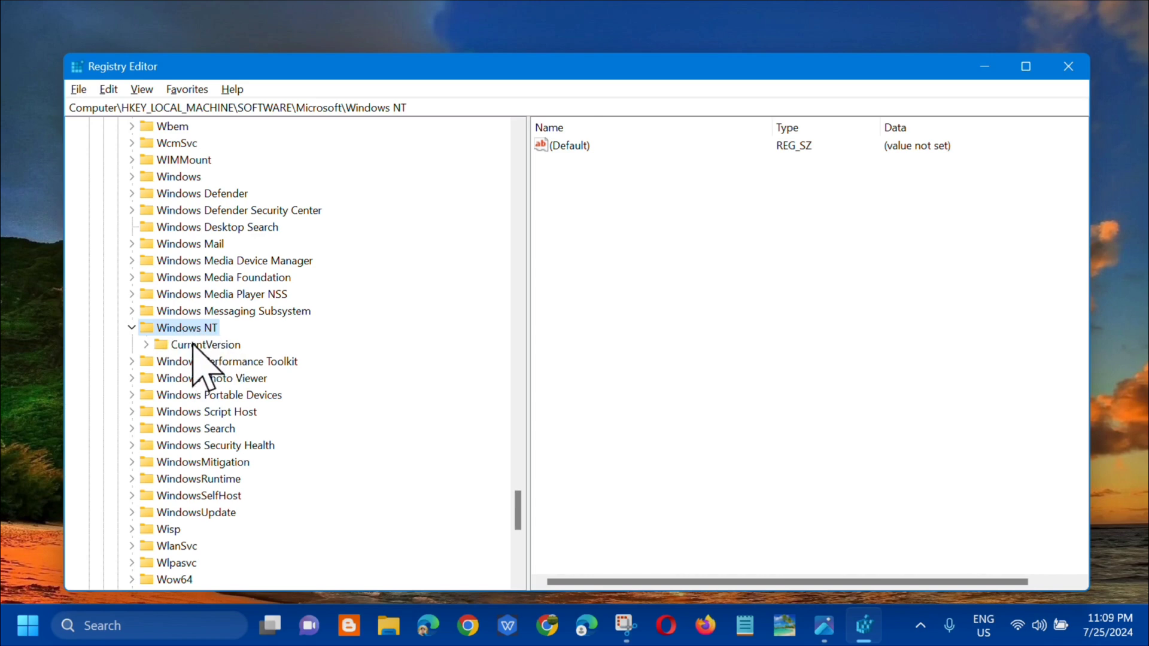
{"action": "double_click", "coordinate": [197, 345]}
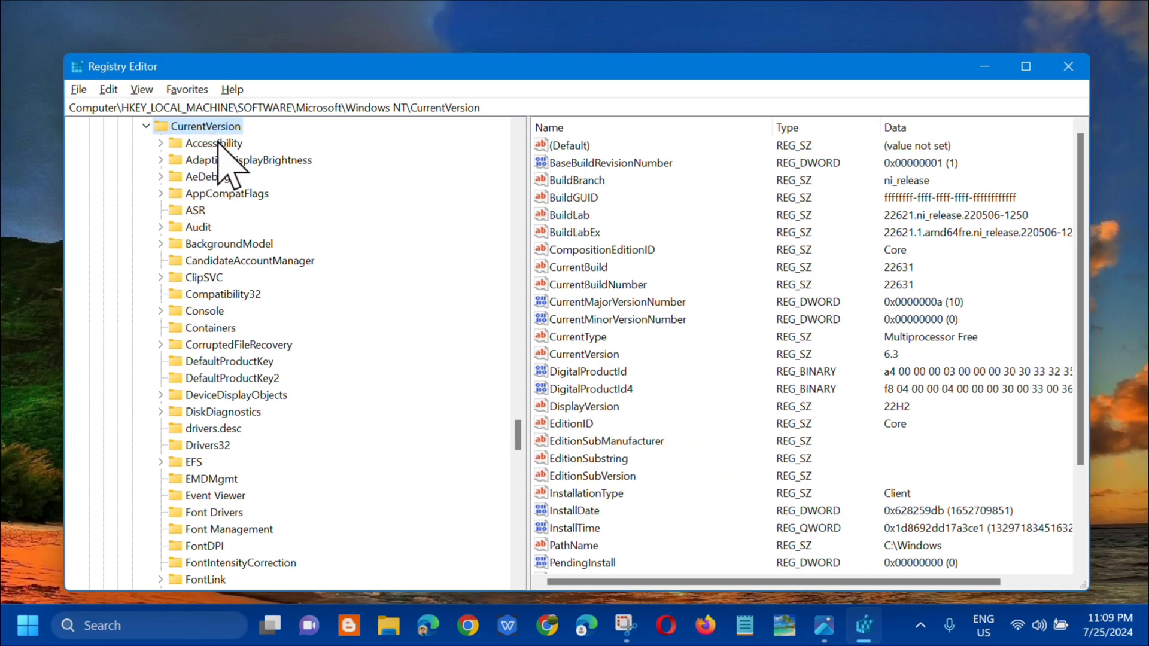
Expand the Winlogon key under CurrentVersion and select its Shell subkey
{"action": "scroll", "coordinate": [291, 264], "scroll_direction": "down", "scroll_amount": 20}
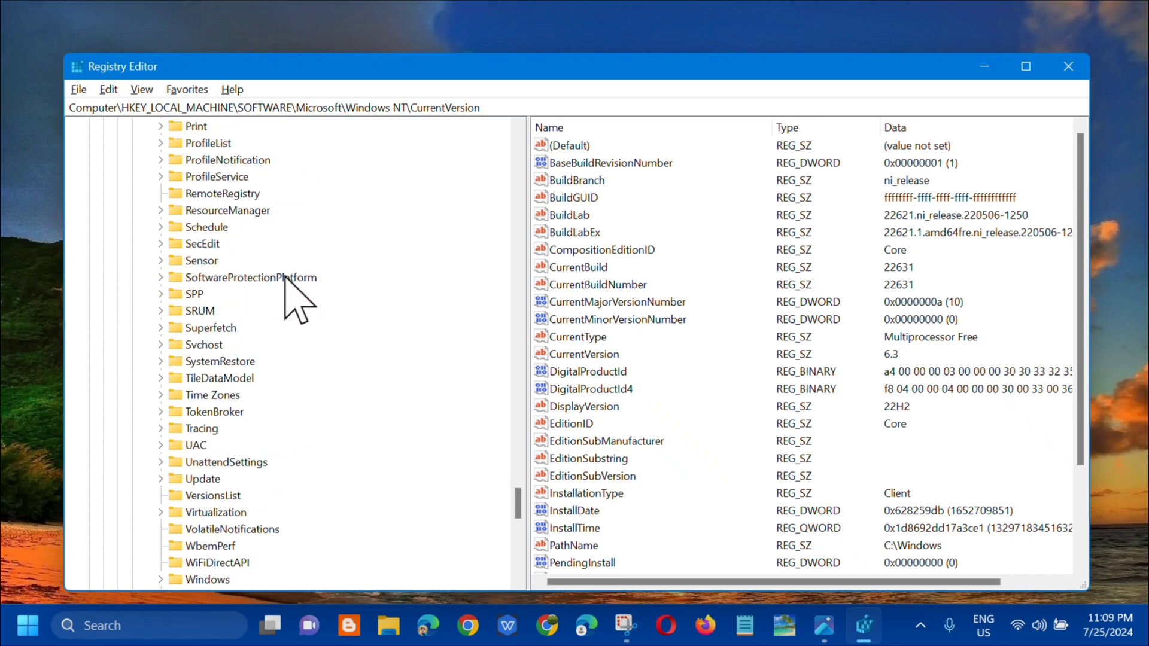
{"action": "scroll", "coordinate": [287, 263], "scroll_direction": "up", "scroll_amount": 7}
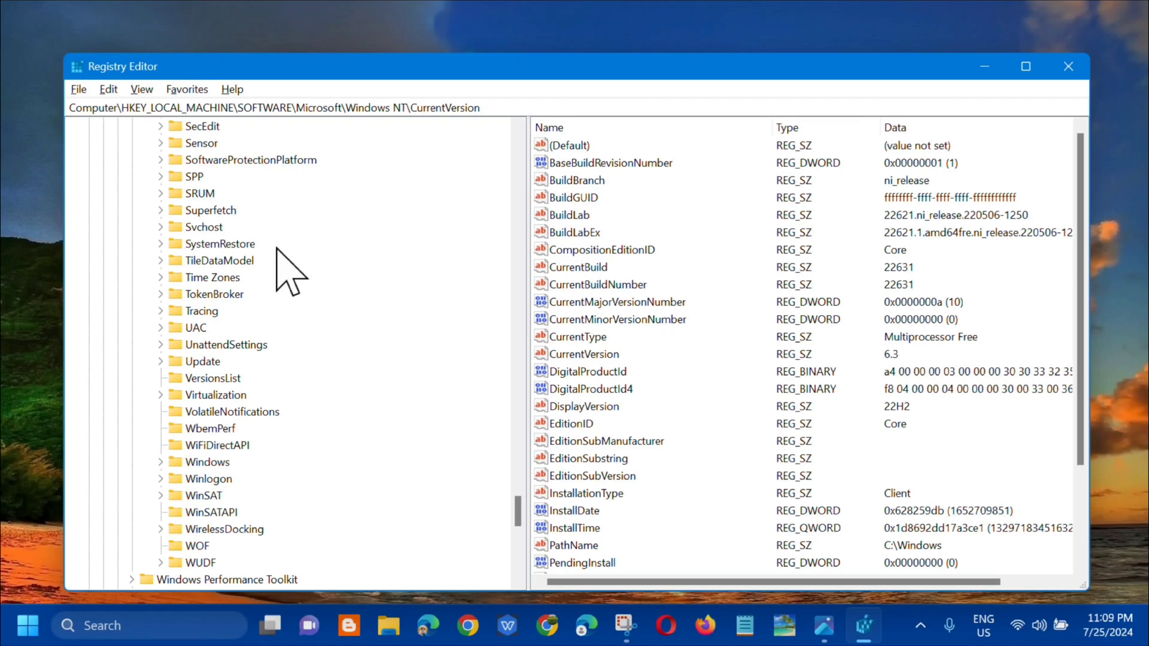
{"action": "scroll", "coordinate": [257, 341], "scroll_direction": "down", "scroll_amount": 2}
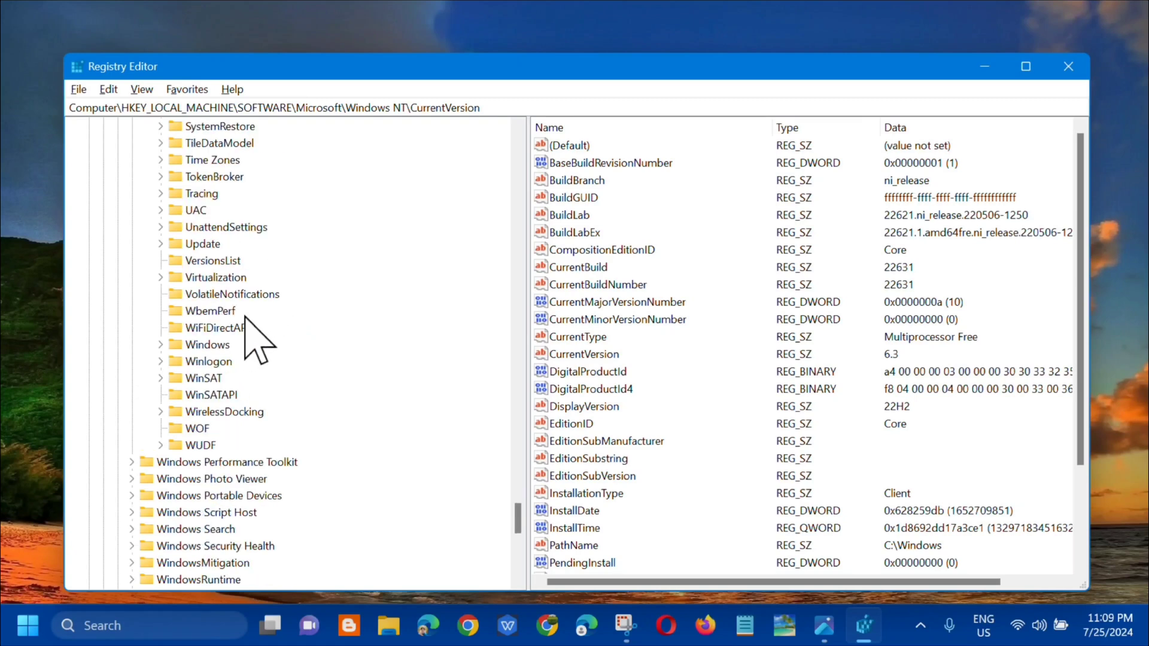
{"action": "double_click", "coordinate": [198, 363]}
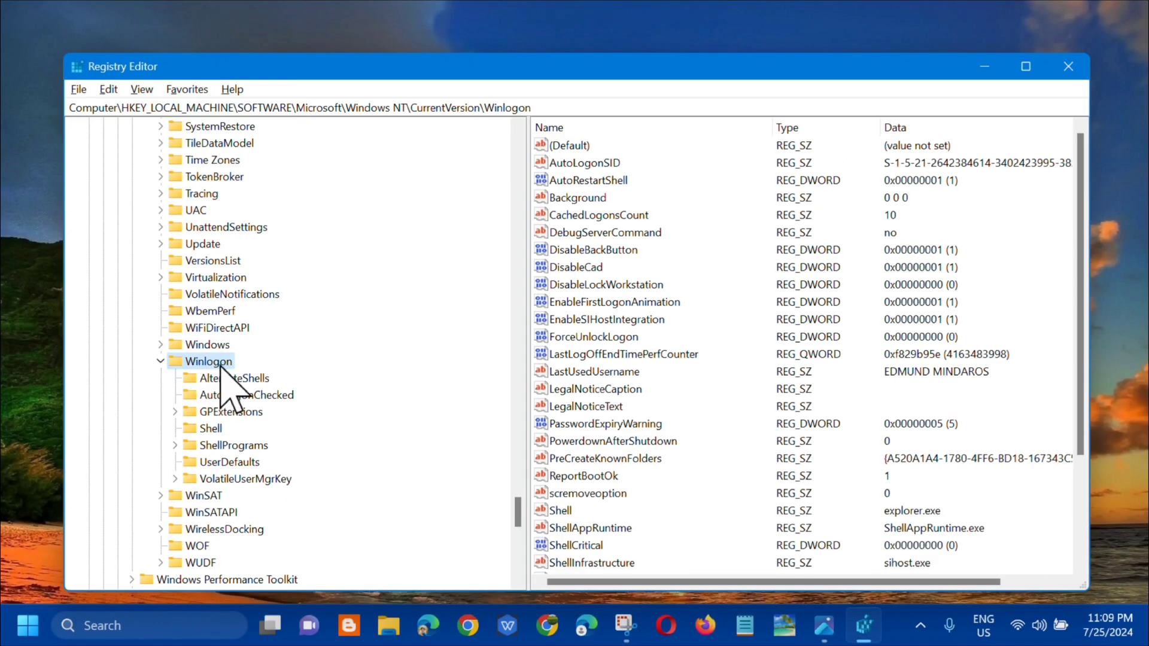
{"action": "left_click", "coordinate": [210, 430]}
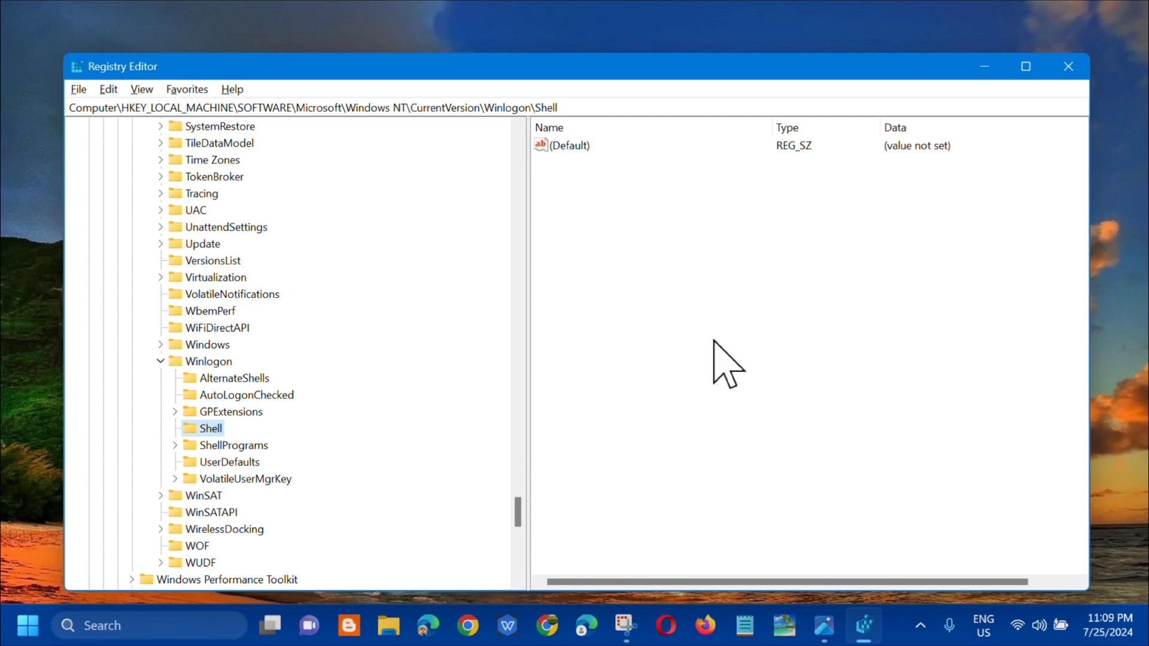
Create a new DWORD (32-bit) value named explorer.exe in the Shell key
{"action": "right_click", "coordinate": [605, 230]}
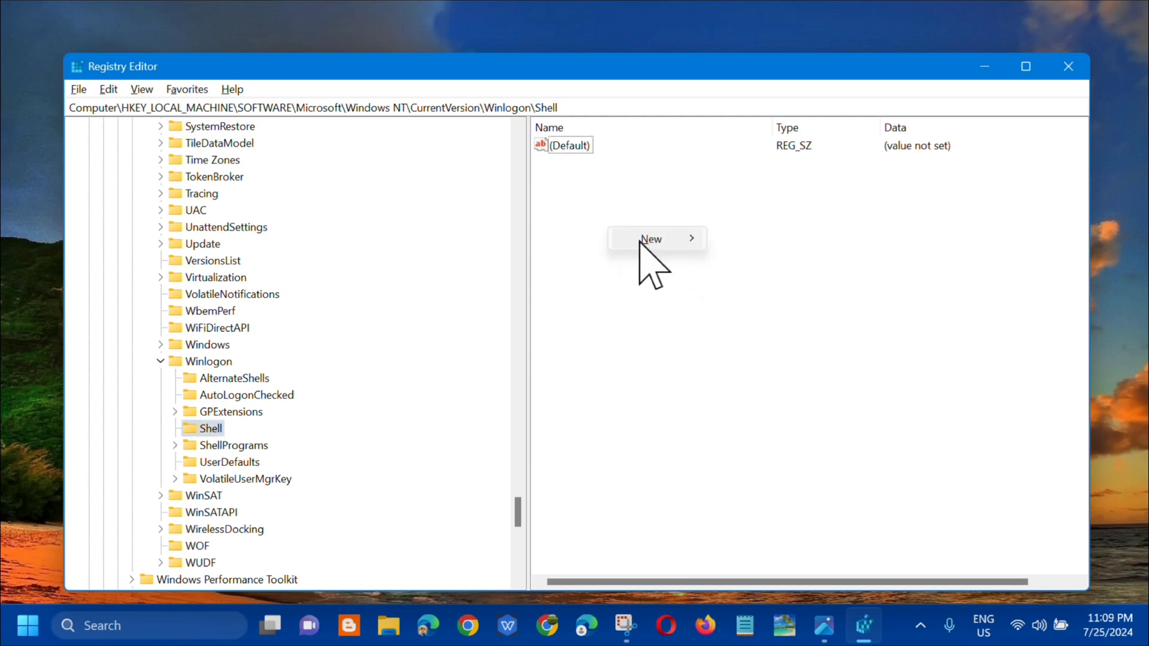
{"action": "mouse_move", "coordinate": [665, 241]}
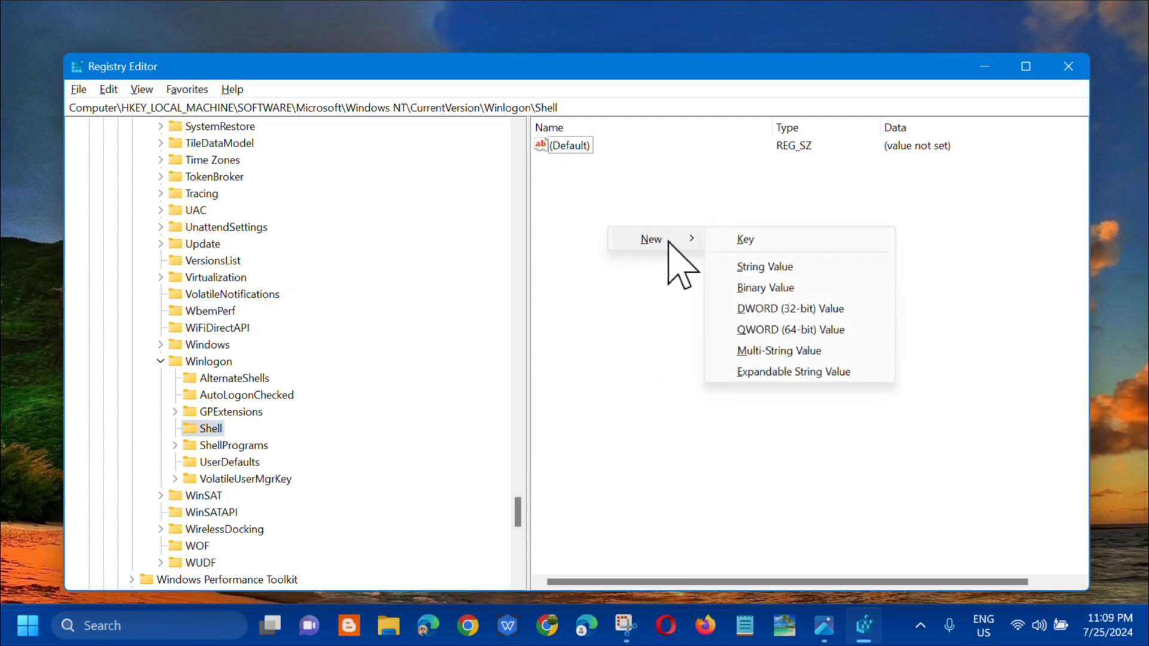
{"action": "left_click", "coordinate": [769, 310]}
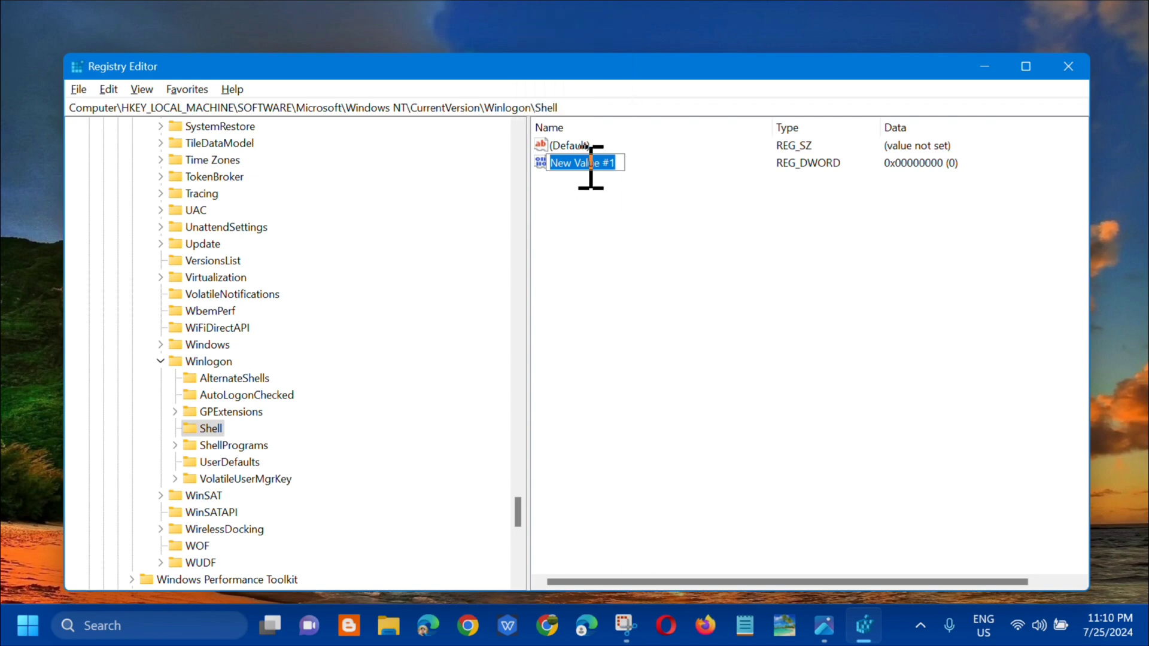
{"action": "type", "text": "explorer"}
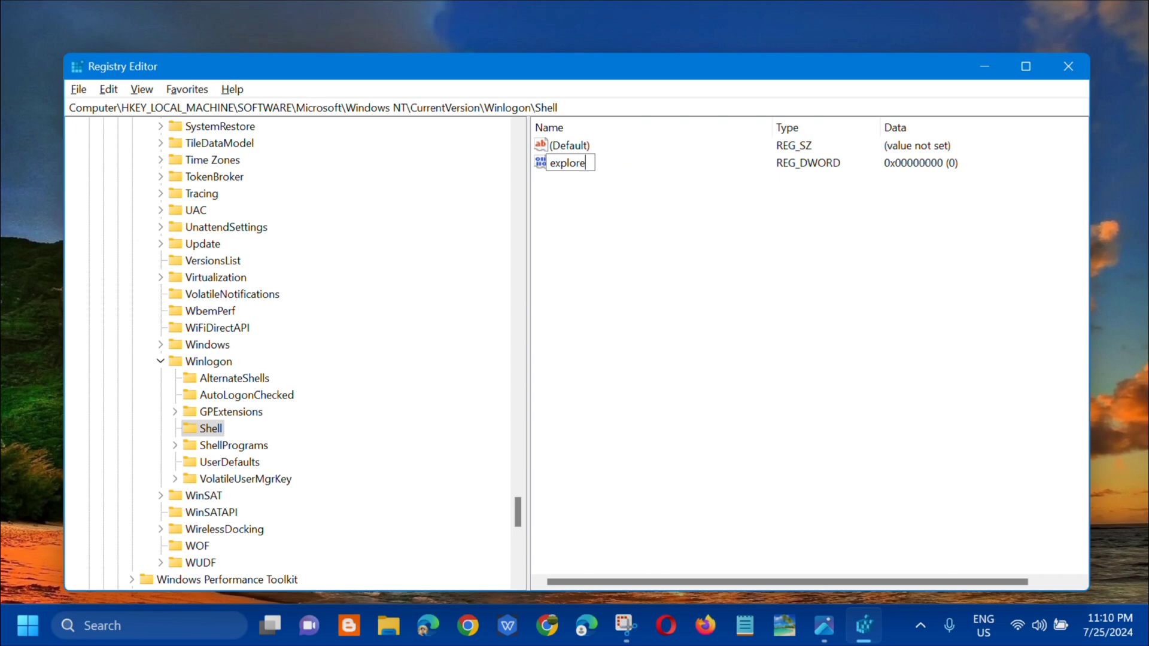
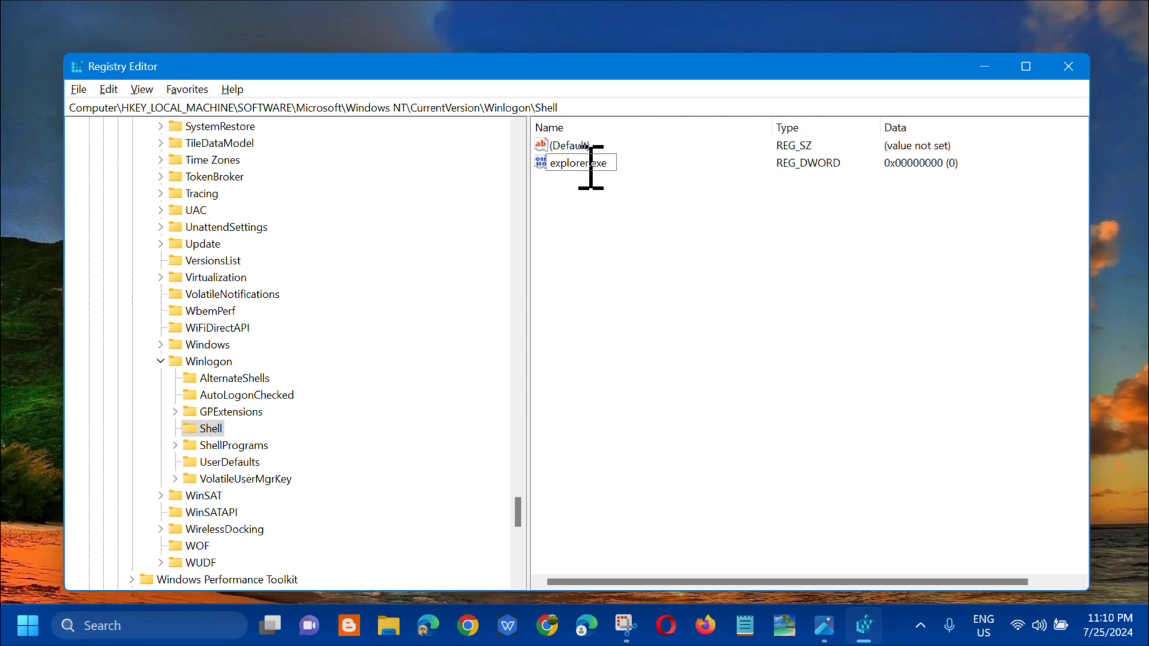
{"action": "type", "text": ".exe"}
{"action": "key", "text": "Return"}
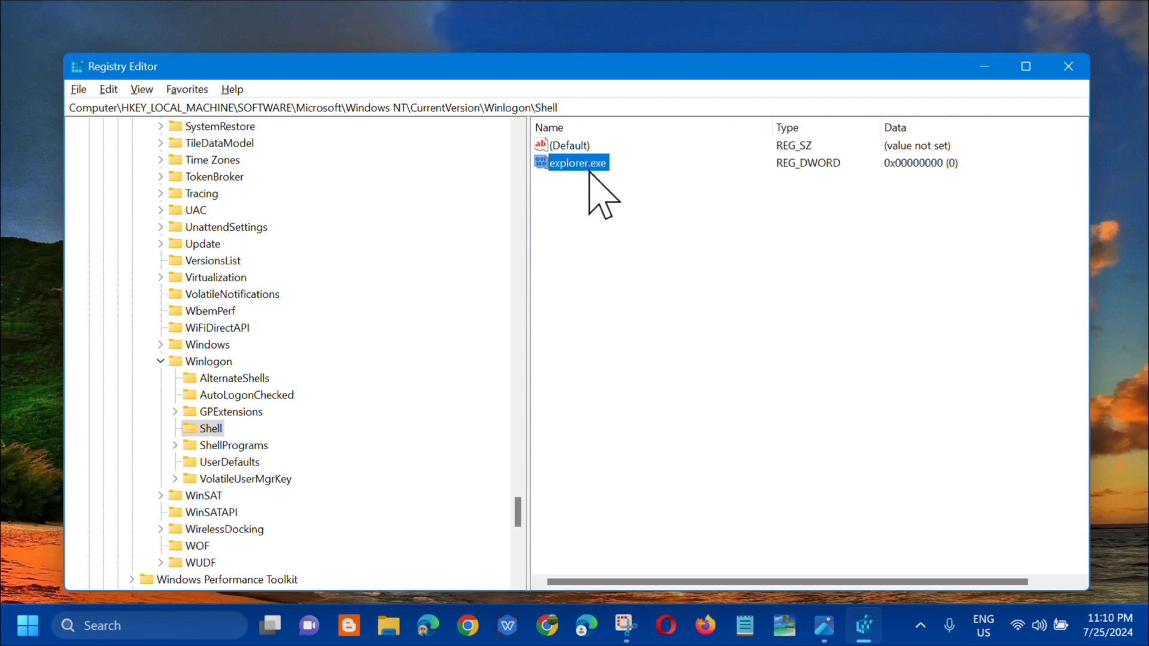
Open the explorer.exe value for editing and accept value data 0 with the hexadecimal base
{"action": "key", "text": "Return"}
{"action": "double_click", "coordinate": [600, 163]}
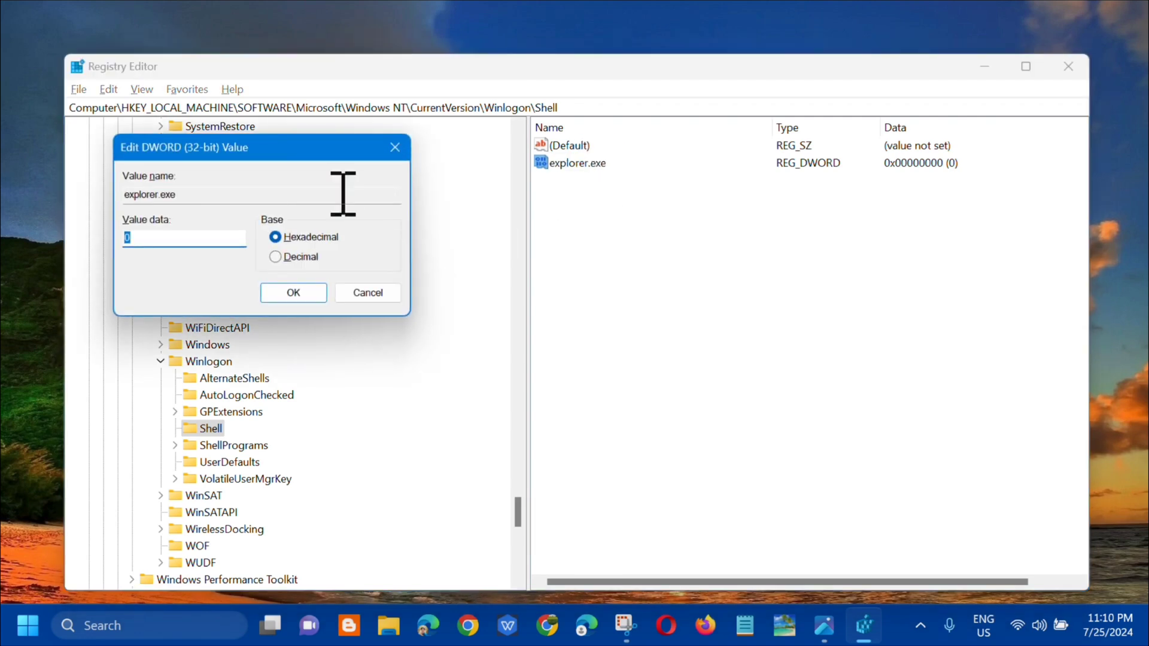
{"action": "left_click_drag", "start_coordinate": [289, 148], "coordinate": [743, 215]}
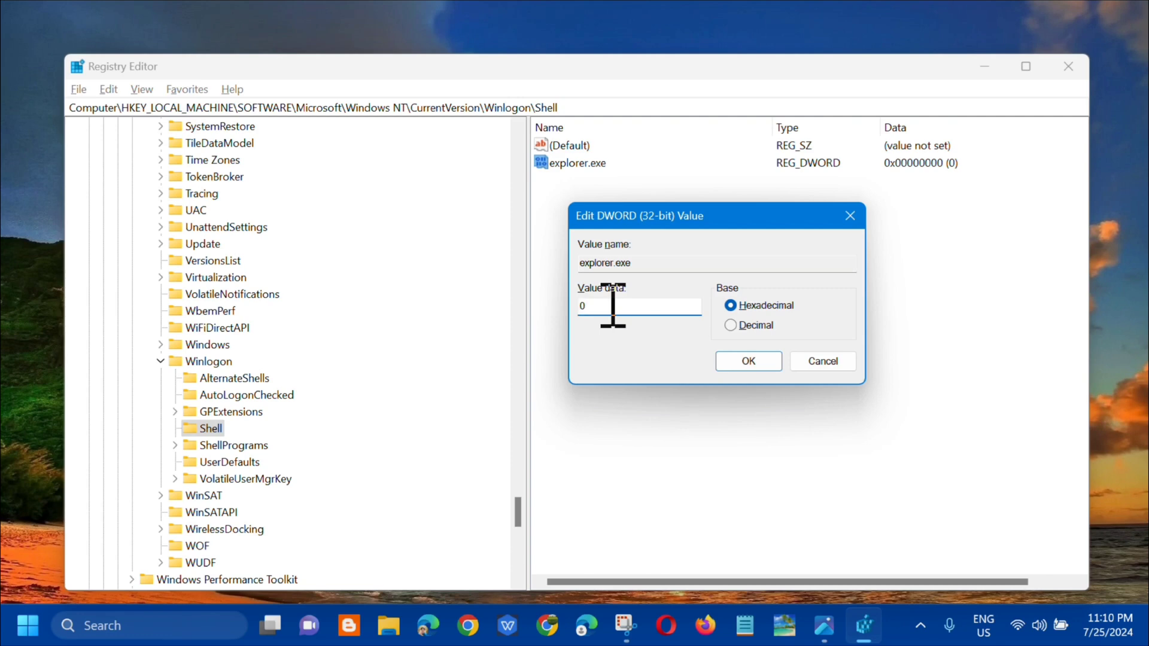
{"action": "left_click", "coordinate": [747, 361]}
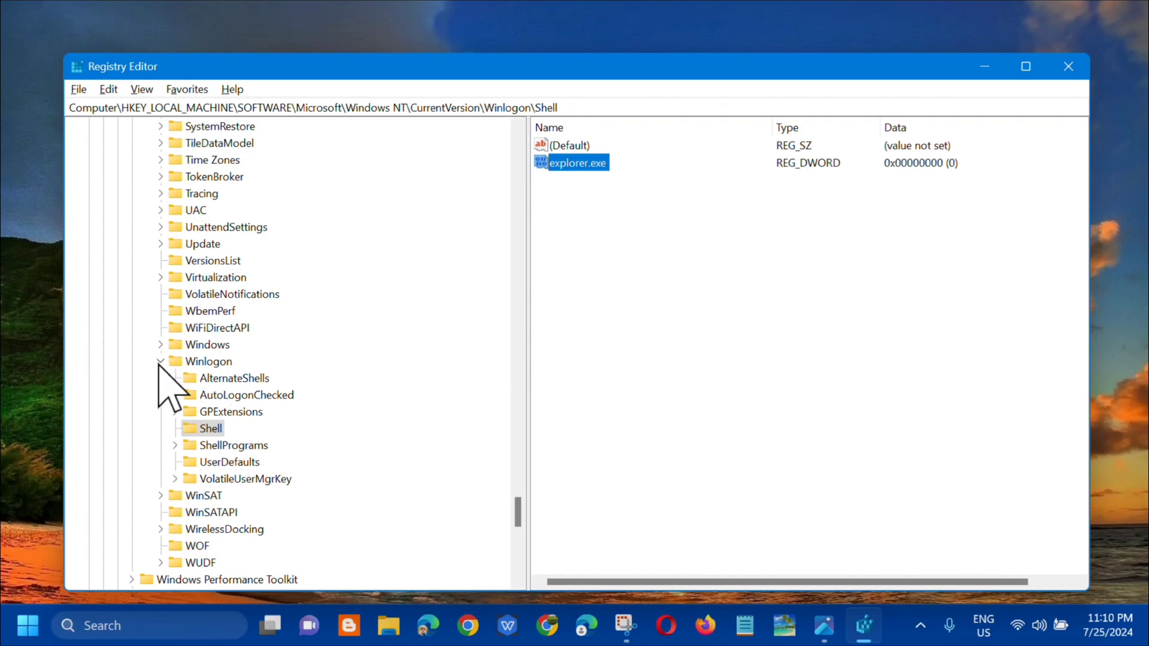
Collapse the Winlogon key and the expanded SOFTWARE tree, and close Registry Editor
{"action": "left_click", "coordinate": [160, 361]}
{"action": "scroll", "coordinate": [162, 335], "scroll_direction": "up", "scroll_amount": 20}
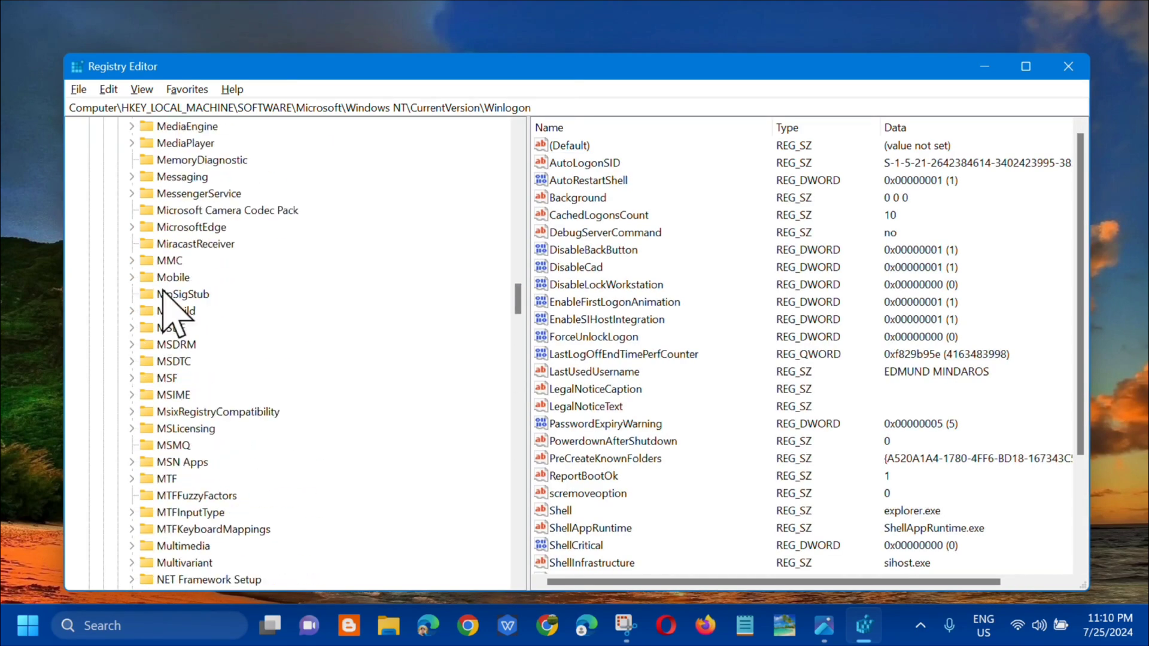
{"action": "scroll", "coordinate": [163, 293], "scroll_direction": "up", "scroll_amount": 10}
{"action": "left_click_drag", "start_coordinate": [513, 278], "coordinate": [513, 138]}
{"action": "left_click", "coordinate": [107, 259]}
{"action": "key", "text": "alt+F4"}
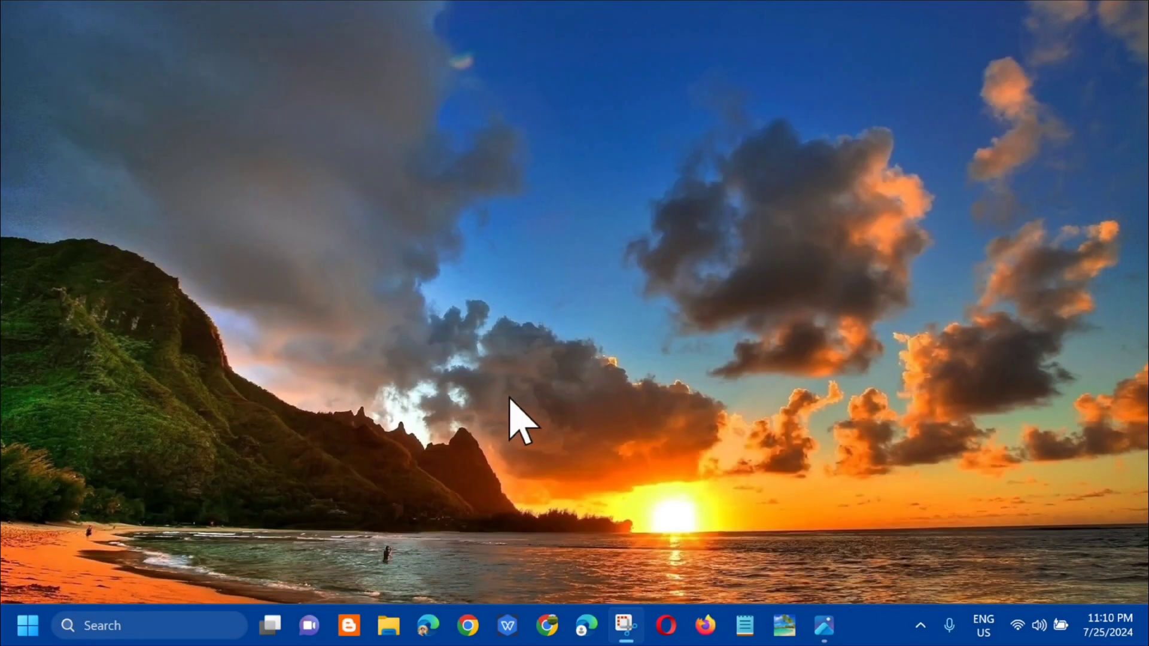
Show the shut down and restart options in the Start menu, and close it without choosing one
{"action": "left_click", "coordinate": [26, 625]}
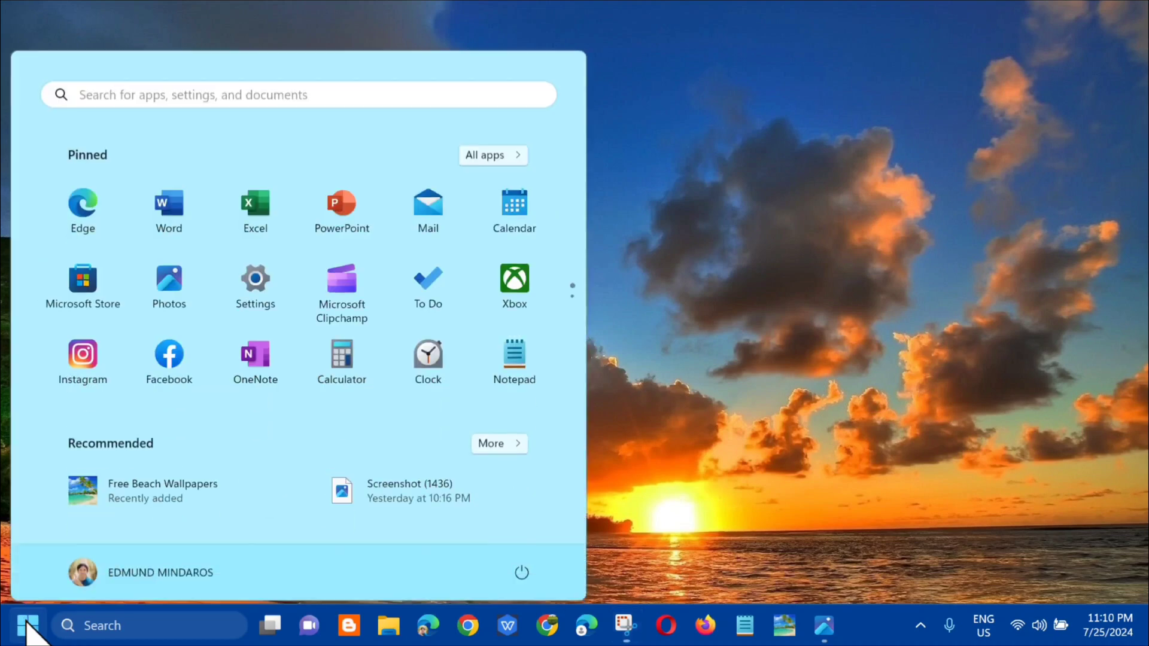
{"action": "left_click", "coordinate": [522, 564]}
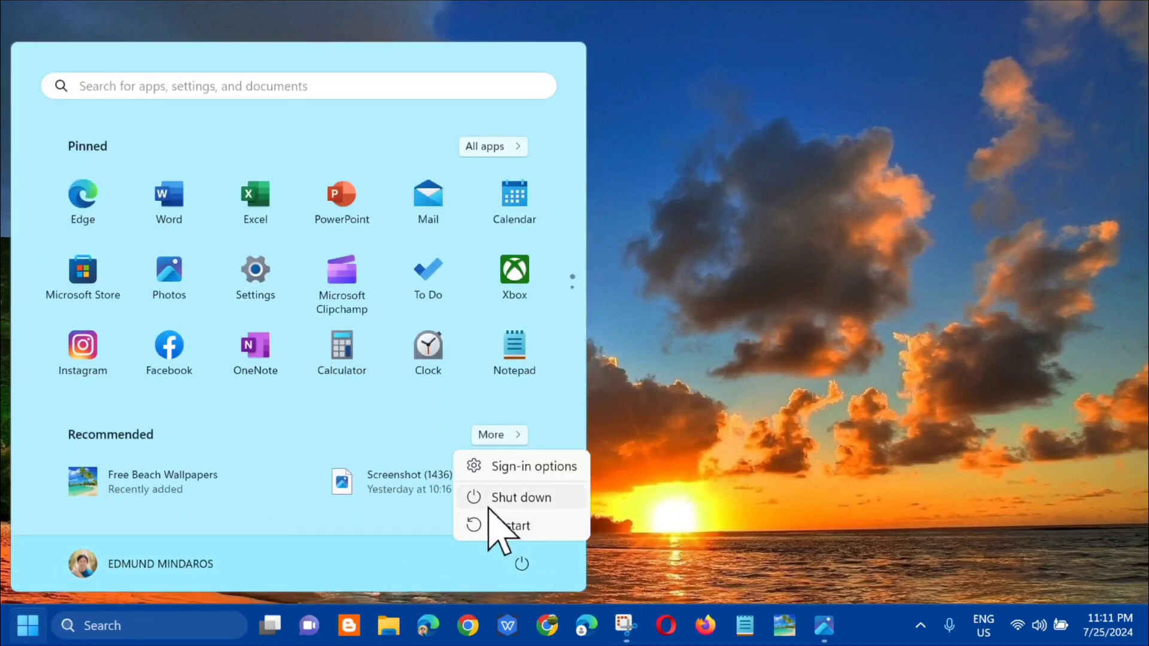
{"action": "key", "text": "Escape"}
{"action": "left_click", "coordinate": [857, 301]}
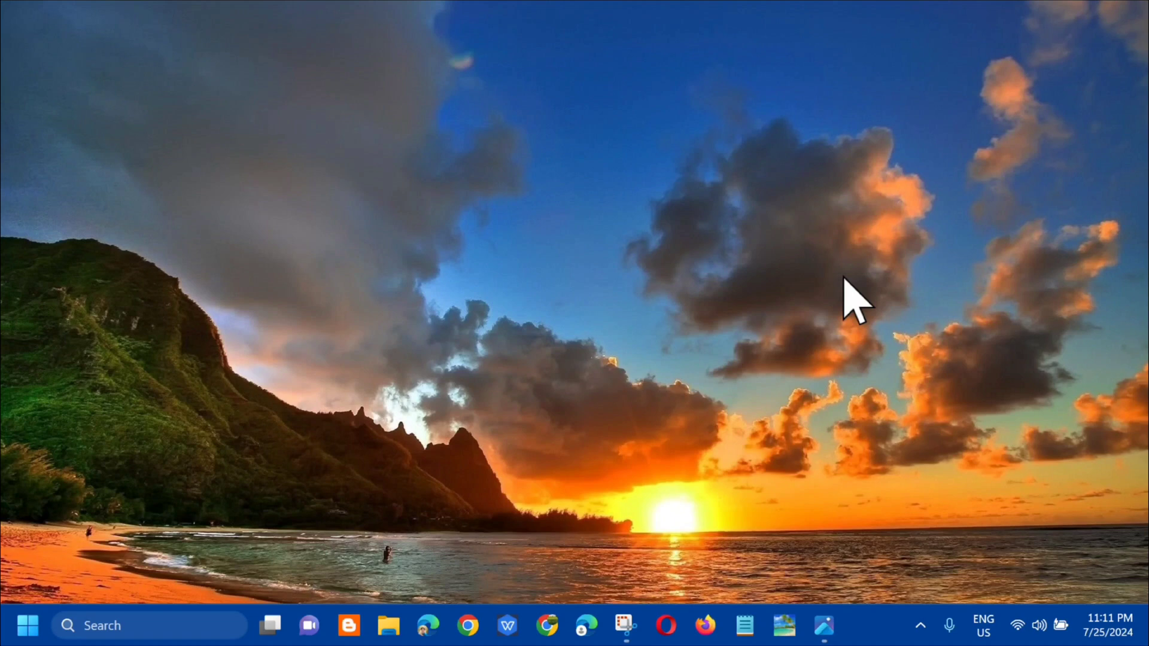